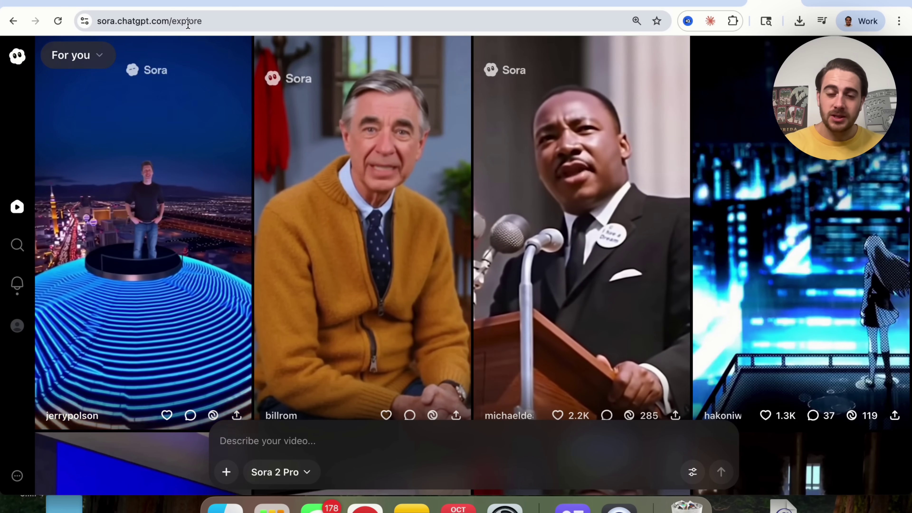
Sort the explore feed by Latest, then change it to Top videos
{"action": "scroll", "coordinate": [179, 297], "scroll_direction": "down", "scroll_amount": 5}
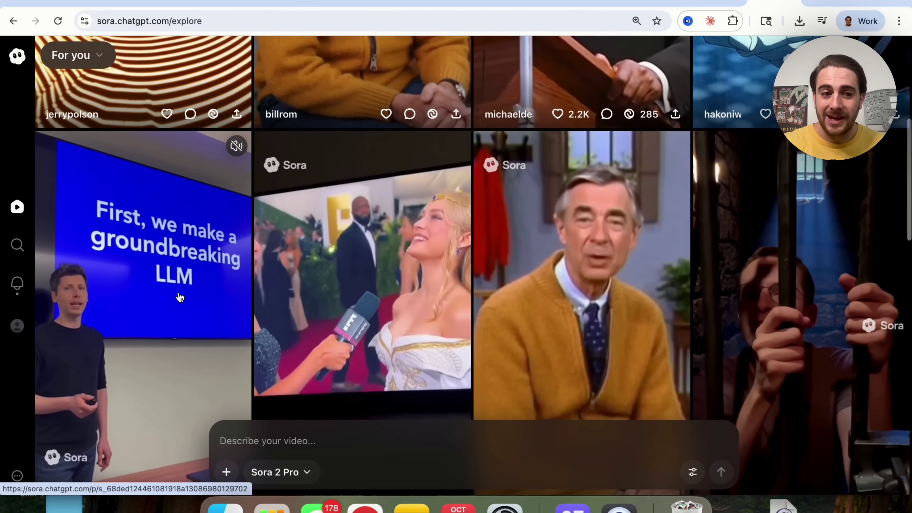
{"action": "scroll", "coordinate": [180, 297], "scroll_direction": "up", "scroll_amount": 10}
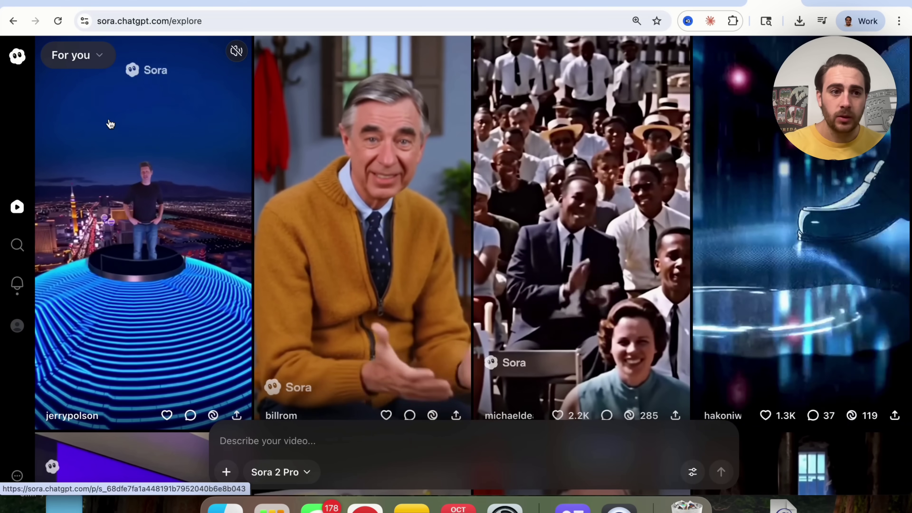
{"action": "left_click", "coordinate": [88, 59]}
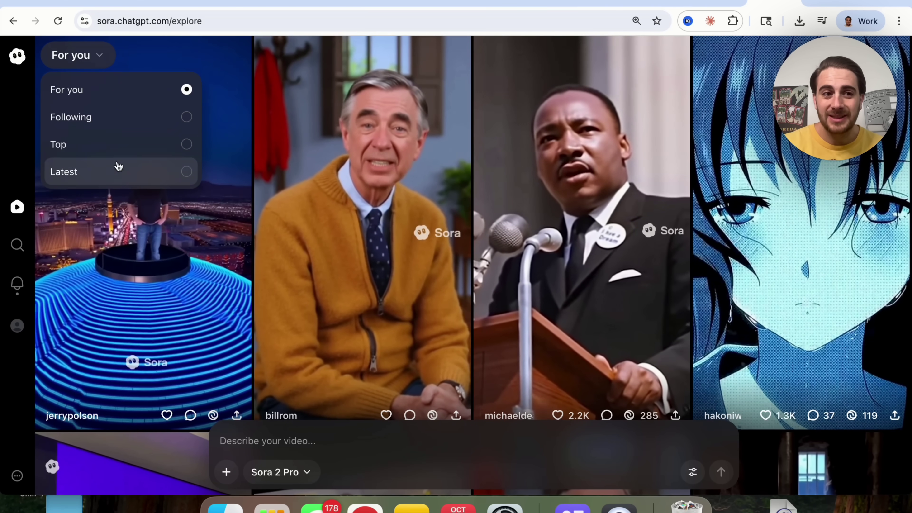
{"action": "left_click", "coordinate": [119, 171]}
{"action": "left_click", "coordinate": [104, 56]}
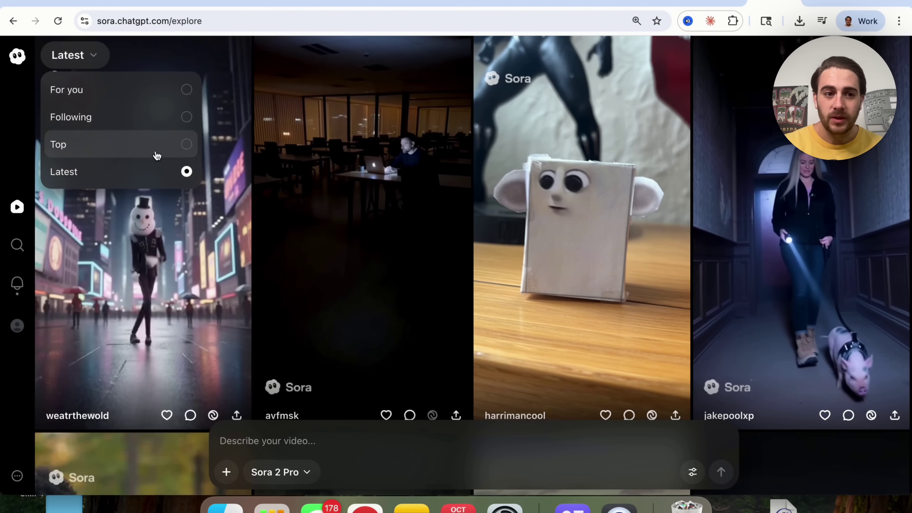
{"action": "left_click", "coordinate": [155, 145]}
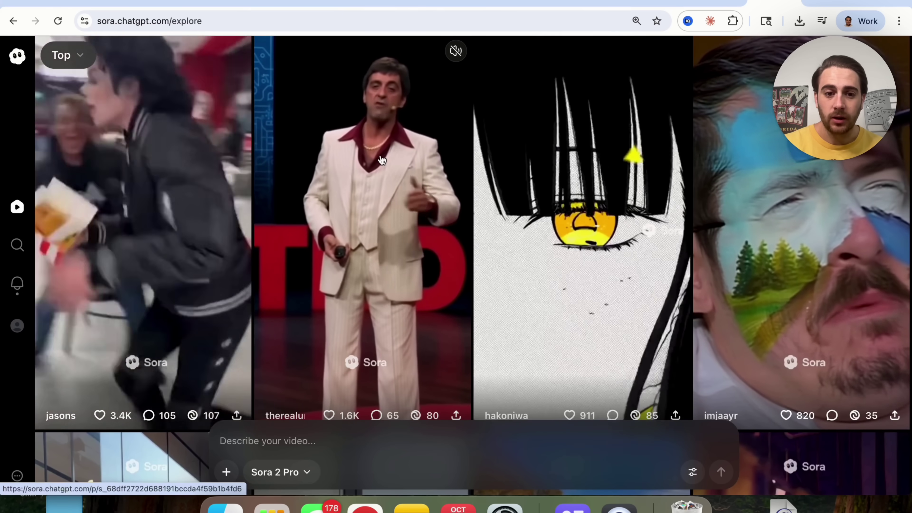
Open the Scarface TED-talk post, start a remix of it, then cancel the remix
{"action": "left_click", "coordinate": [422, 233]}
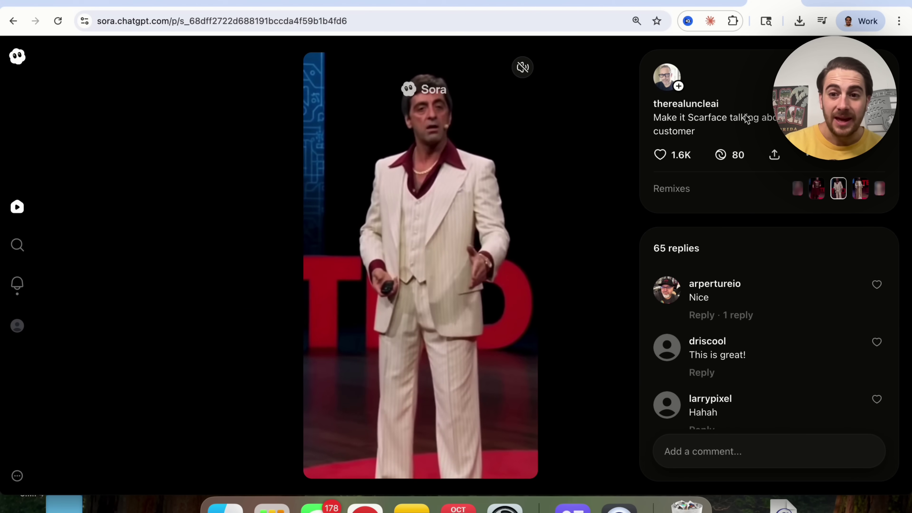
{"action": "left_click", "coordinate": [810, 157]}
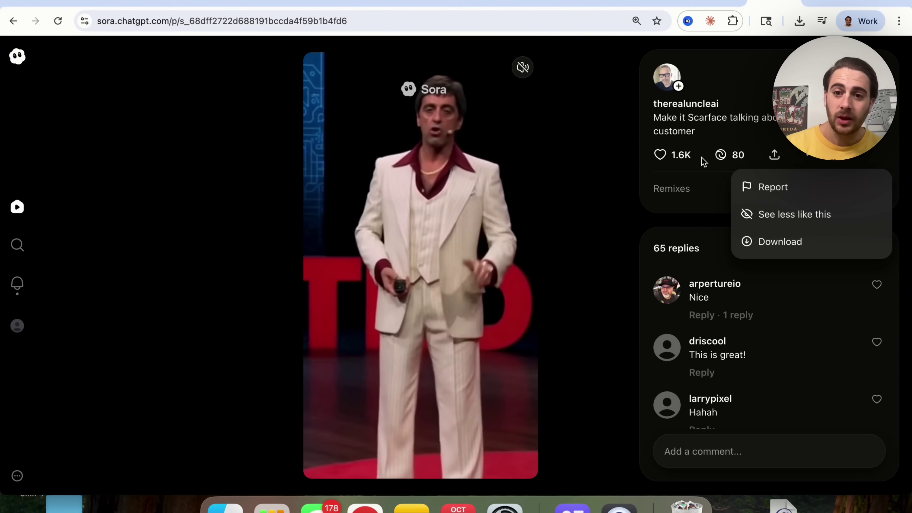
{"action": "left_click", "coordinate": [723, 153]}
{"action": "left_click", "coordinate": [724, 148]}
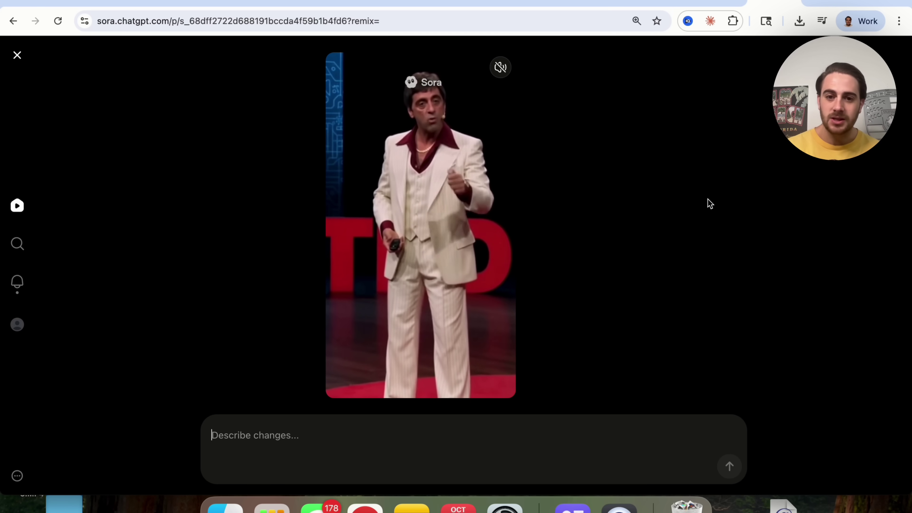
{"action": "key", "text": "Escape"}
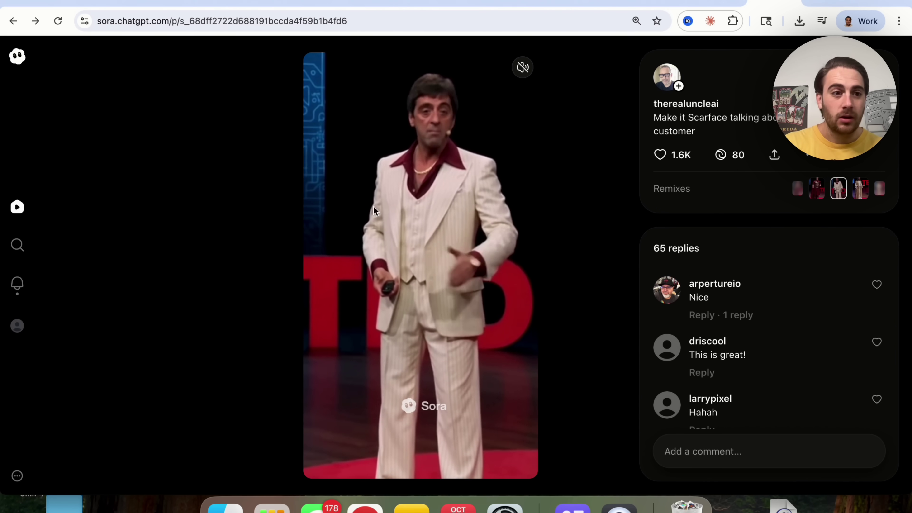
Search people for 'rpn', clear the search, and show the Activity notifications
{"action": "left_click", "coordinate": [25, 246]}
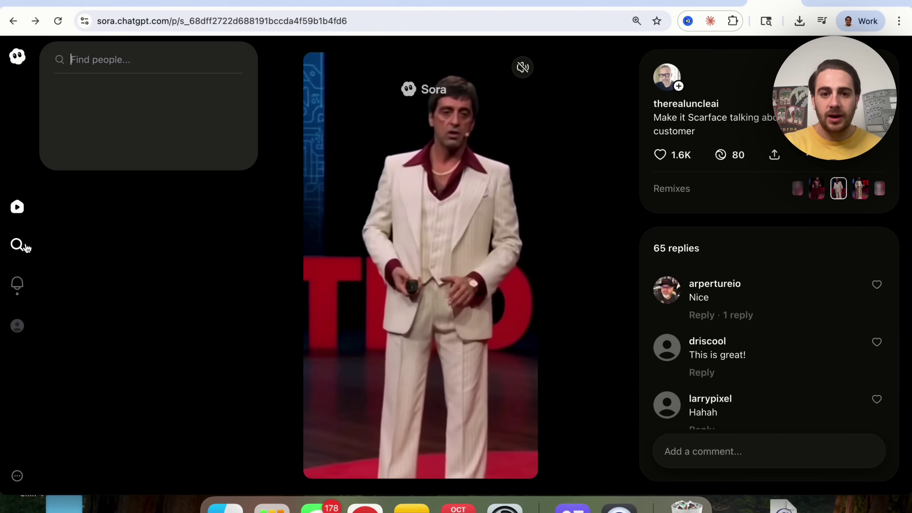
{"action": "type", "text": "rpn"}
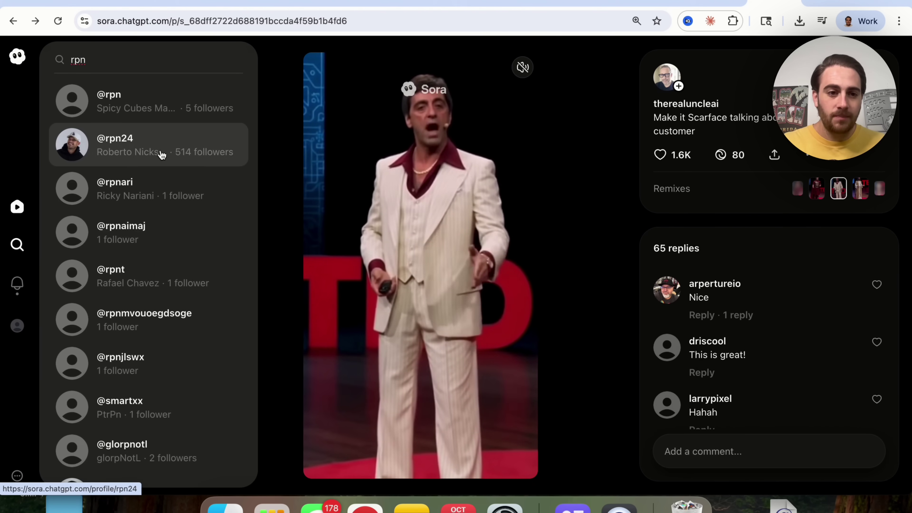
{"action": "key", "text": "BackSpace"}
{"action": "key", "text": "BackSpace"}
{"action": "key", "text": "BackSpace"}
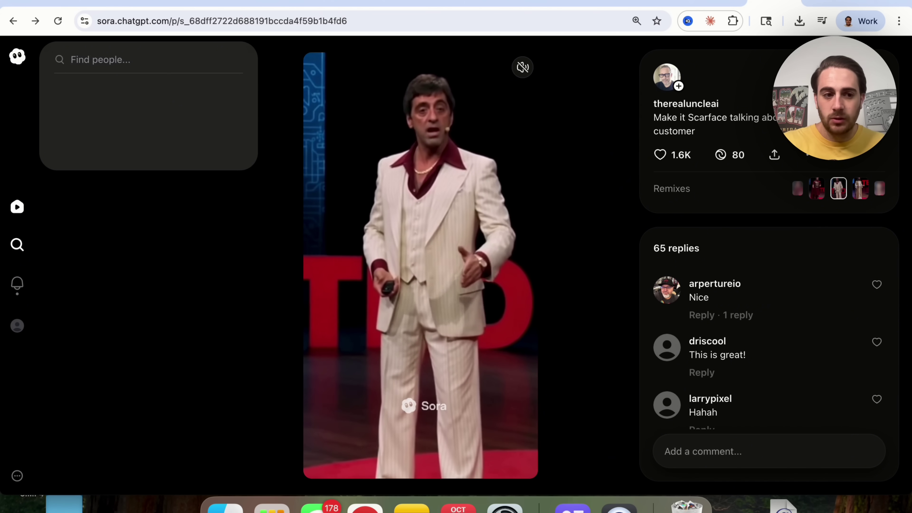
{"action": "left_click", "coordinate": [17, 284]}
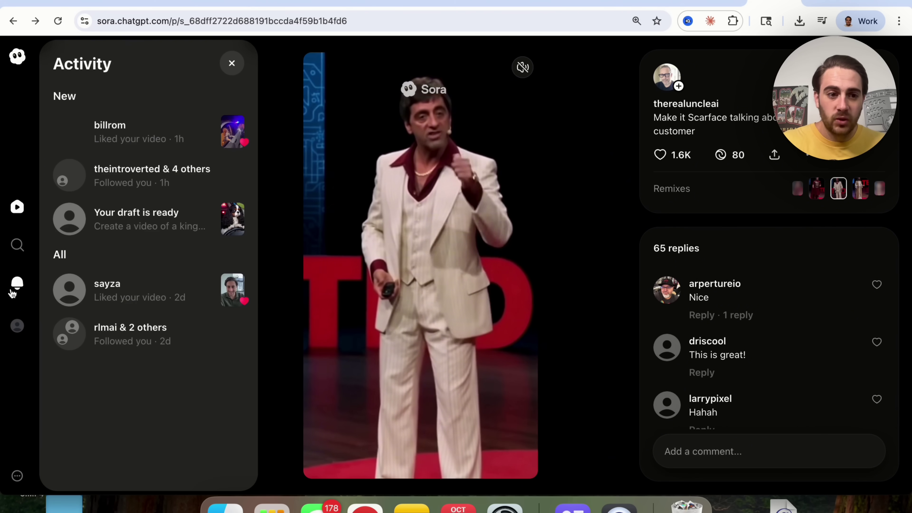
Go to your profile, browse its Cameos and Likes tabs, and end on Posts
{"action": "left_click", "coordinate": [17, 326]}
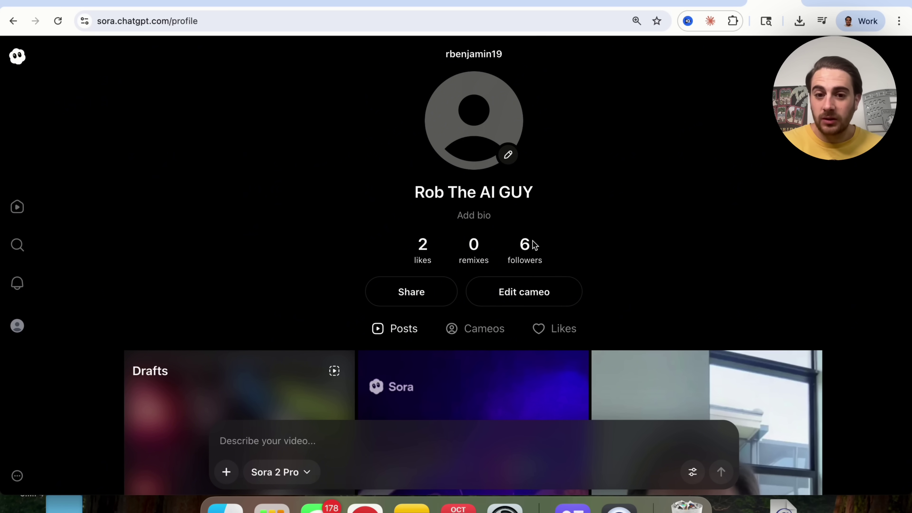
{"action": "scroll", "coordinate": [497, 309], "scroll_direction": "down", "scroll_amount": 4}
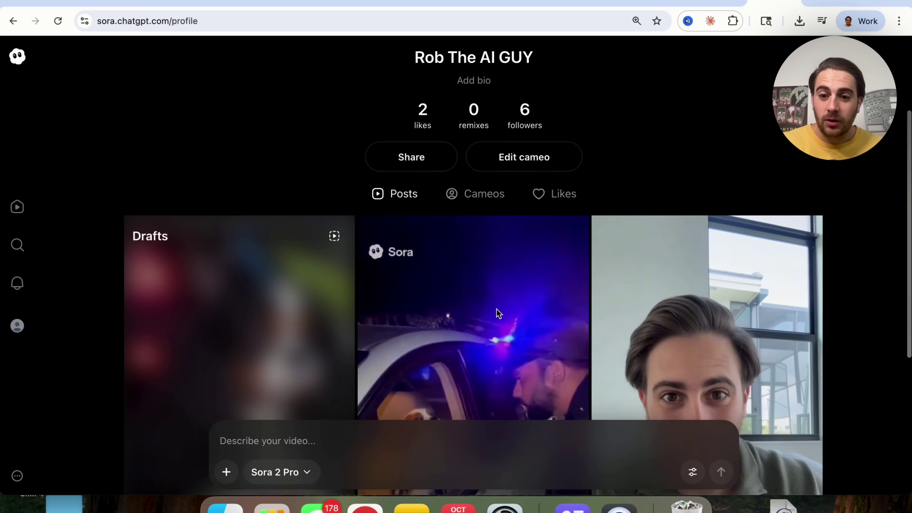
{"action": "left_click", "coordinate": [474, 196]}
{"action": "scroll", "coordinate": [409, 305], "scroll_direction": "down", "scroll_amount": 5}
{"action": "scroll", "coordinate": [409, 305], "scroll_direction": "down", "scroll_amount": 2}
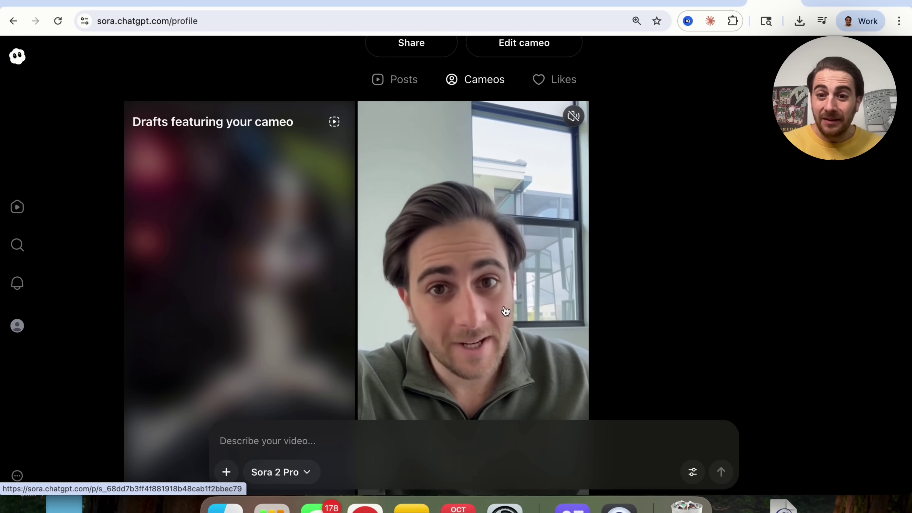
{"action": "scroll", "coordinate": [505, 311], "scroll_direction": "down", "scroll_amount": 1}
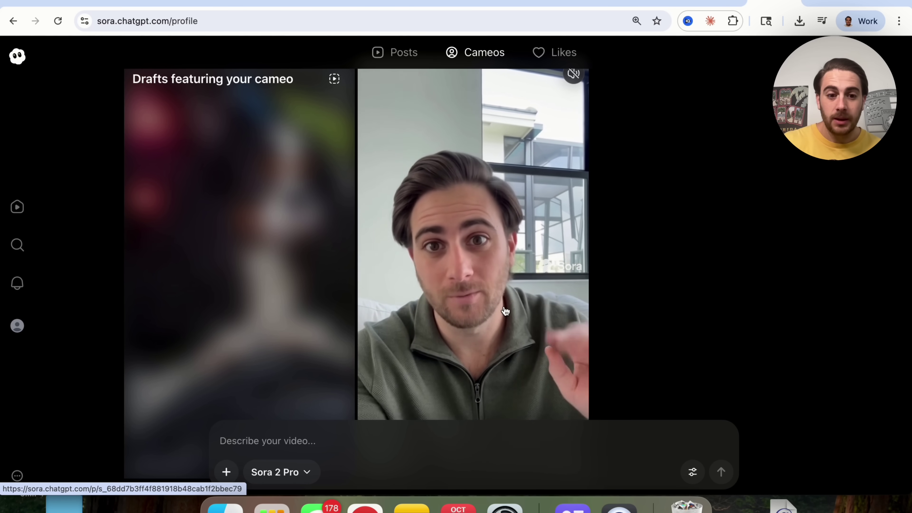
{"action": "scroll", "coordinate": [352, 346], "scroll_direction": "down", "scroll_amount": 2}
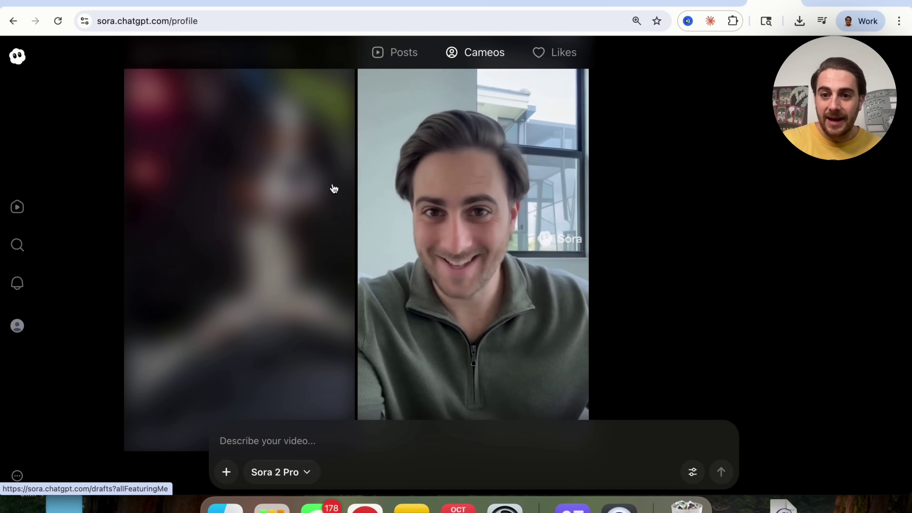
{"action": "scroll", "coordinate": [317, 279], "scroll_direction": "up", "scroll_amount": 5}
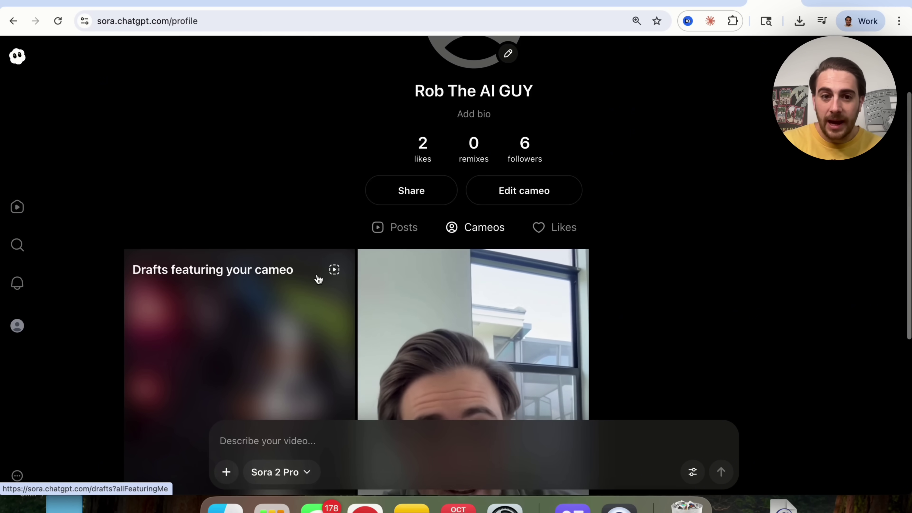
{"action": "left_click", "coordinate": [416, 229]}
{"action": "left_click", "coordinate": [531, 226]}
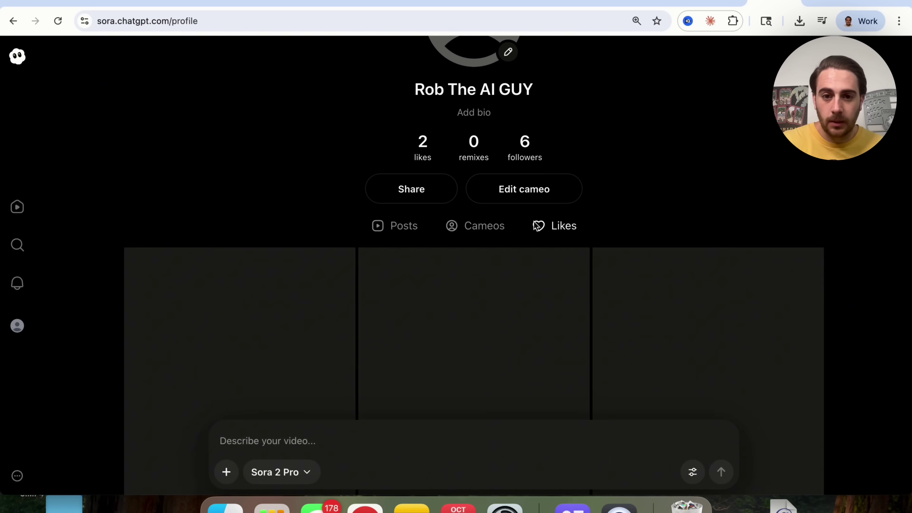
{"action": "left_click", "coordinate": [401, 234]}
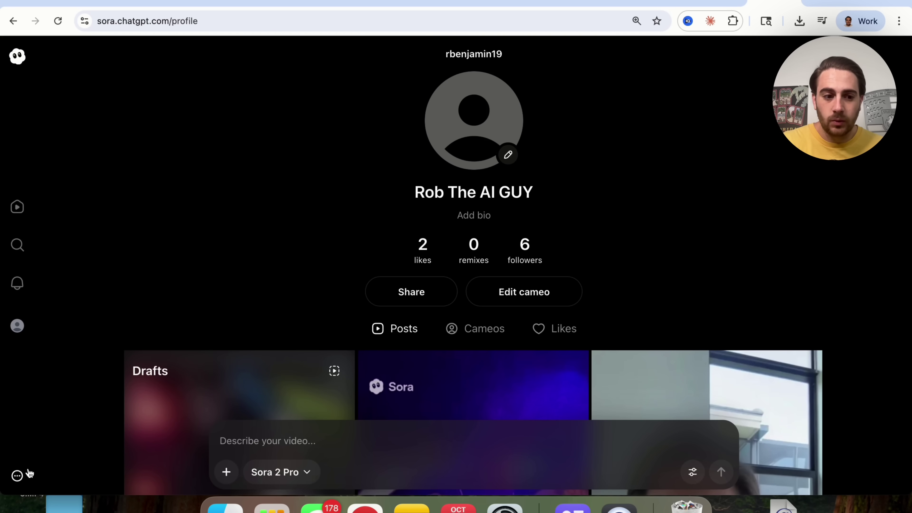
{"action": "left_click", "coordinate": [17, 477]}
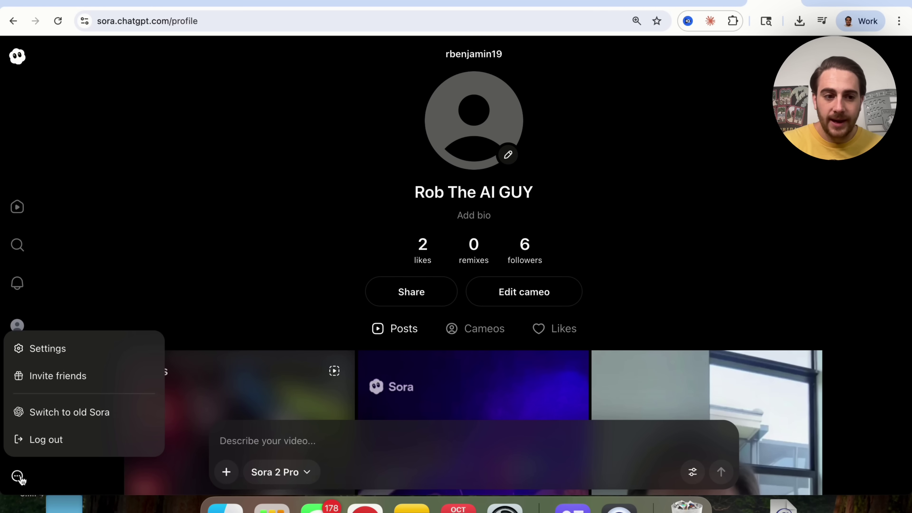
{"action": "left_click", "coordinate": [73, 350]}
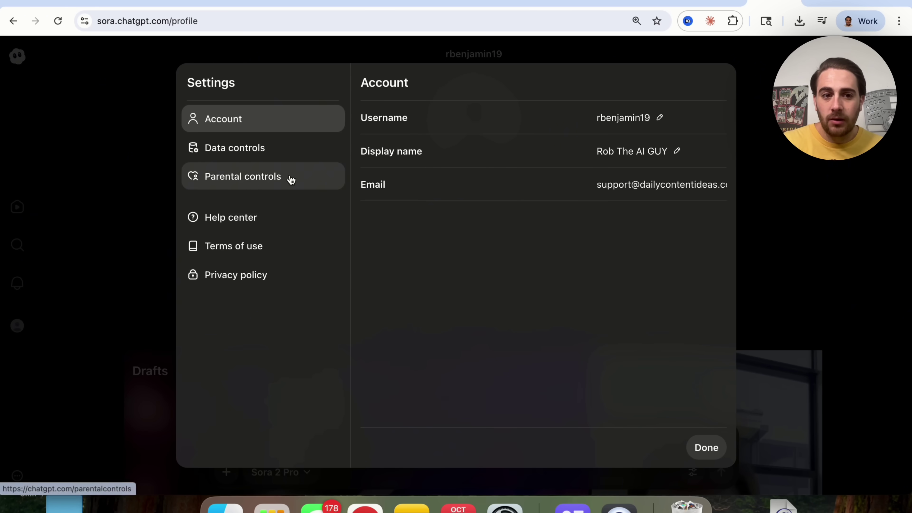
{"action": "left_click", "coordinate": [274, 150]}
{"action": "left_click", "coordinate": [254, 177]}
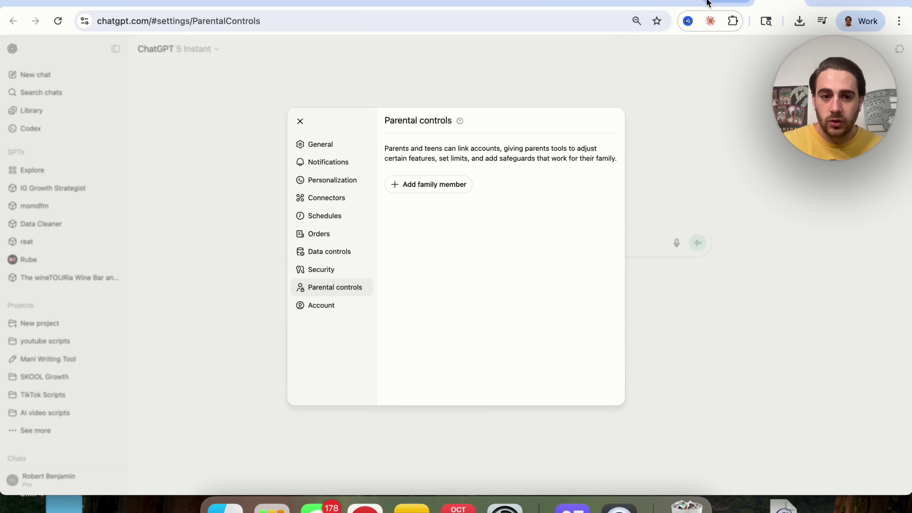
{"action": "left_click", "coordinate": [707, 2]}
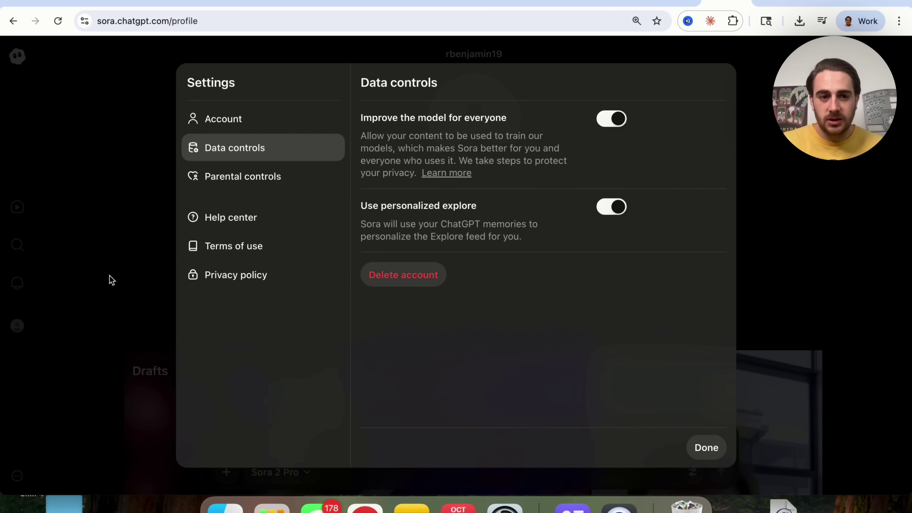
{"action": "left_click", "coordinate": [108, 281]}
Bring up the friend invite code from account options, then cancel the invite window
{"action": "left_click", "coordinate": [17, 476]}
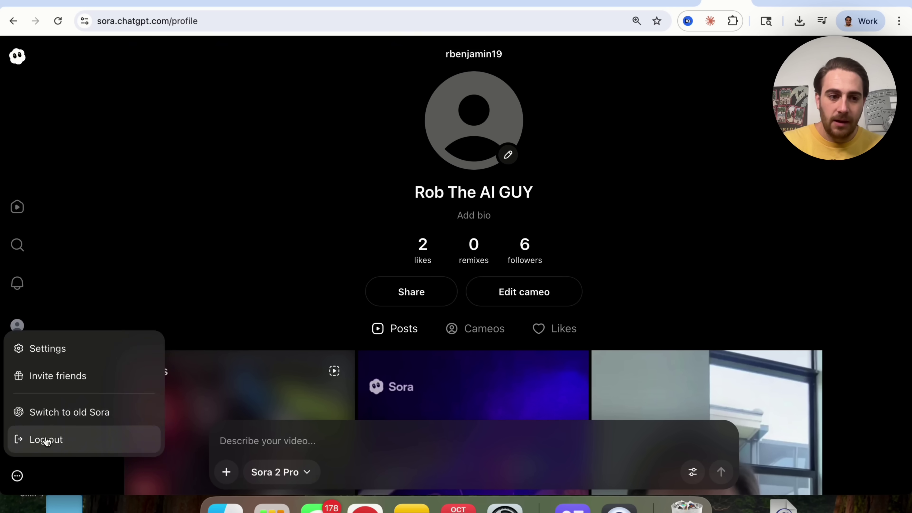
{"action": "left_click", "coordinate": [67, 378]}
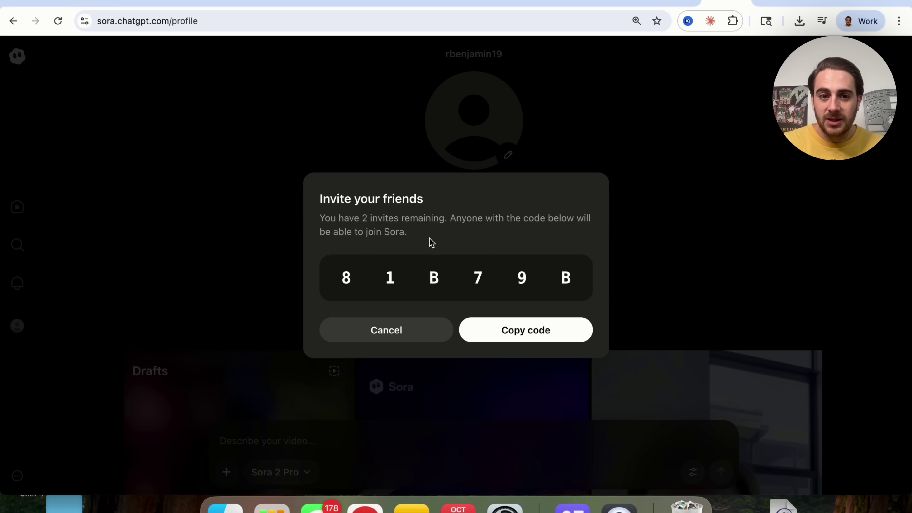
{"action": "triple_click", "coordinate": [353, 216]}
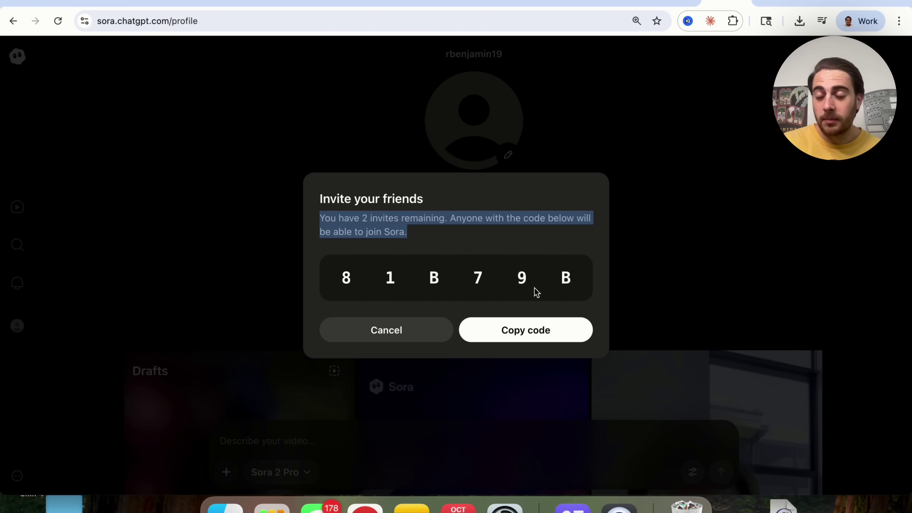
{"action": "left_click", "coordinate": [407, 332]}
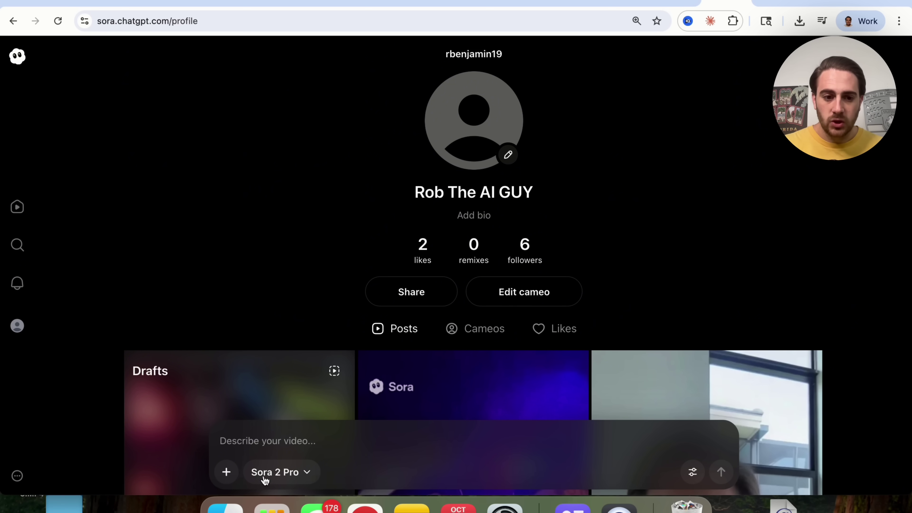
Switch the video model to Sora 2 and review its generation settings
{"action": "left_click", "coordinate": [281, 477]}
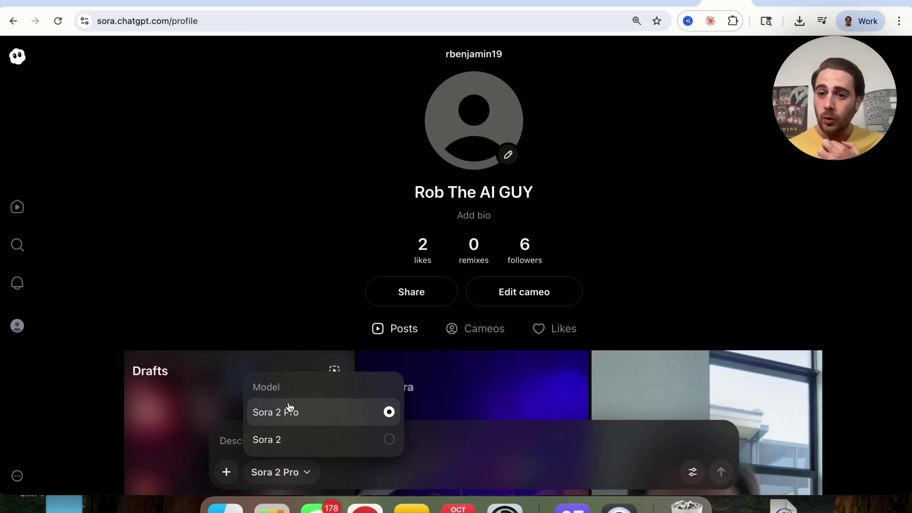
{"action": "left_click", "coordinate": [290, 440]}
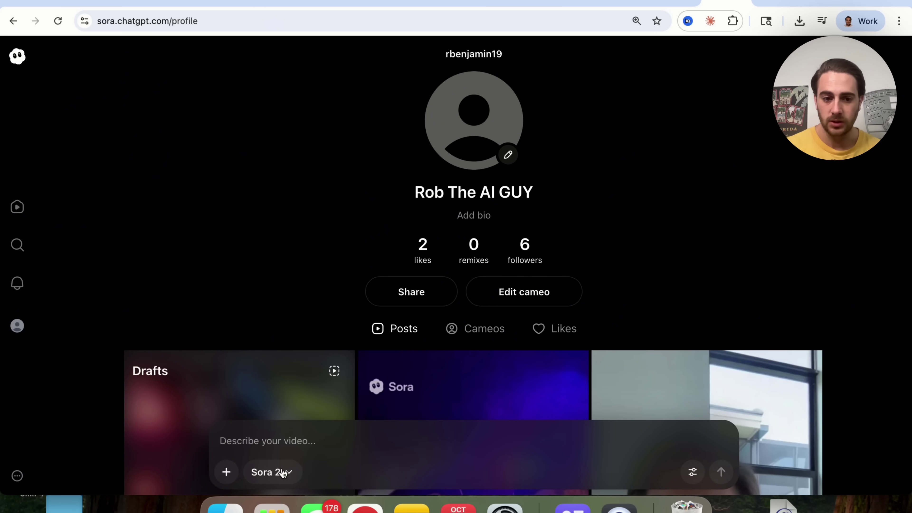
{"action": "left_click", "coordinate": [692, 471]}
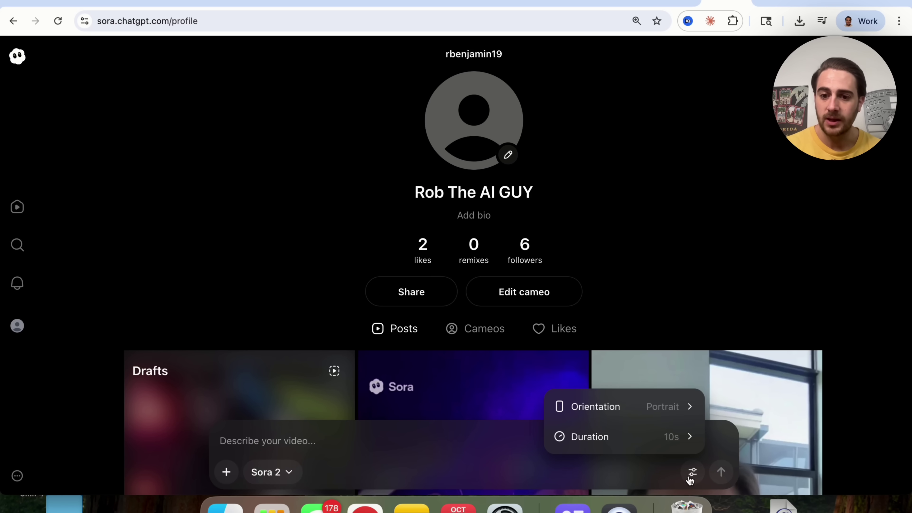
{"action": "mouse_move", "coordinate": [659, 412]}
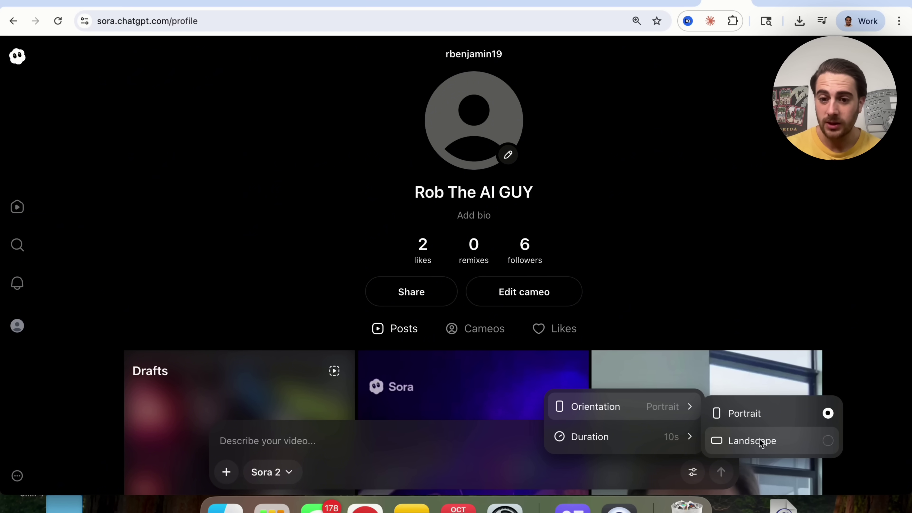
{"action": "mouse_move", "coordinate": [663, 431]}
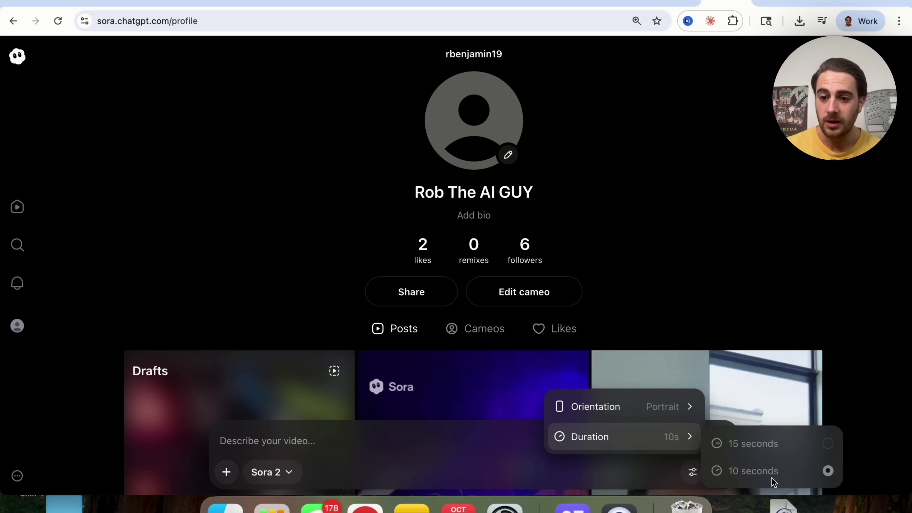
{"action": "left_click", "coordinate": [330, 479]}
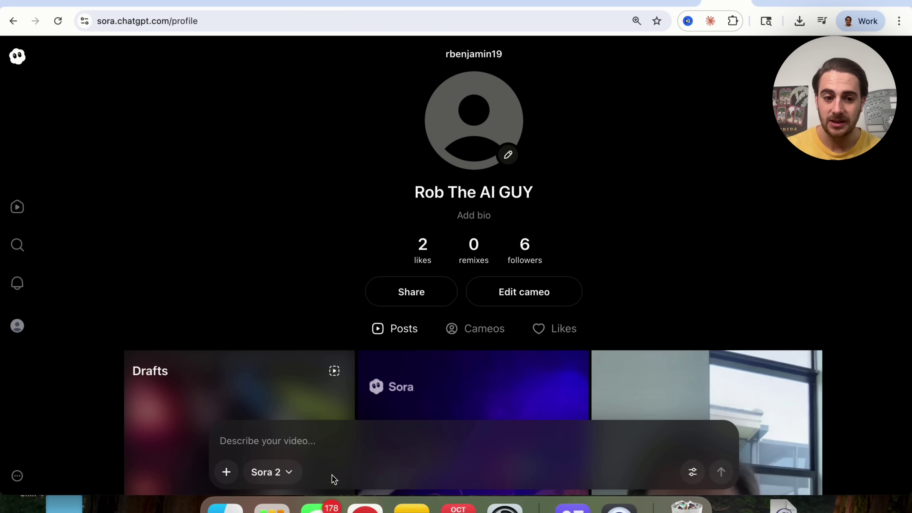
Switch back to Sora 2 Pro, review its settings, and start a new prompt
{"action": "left_click", "coordinate": [285, 474]}
{"action": "left_click", "coordinate": [320, 411]}
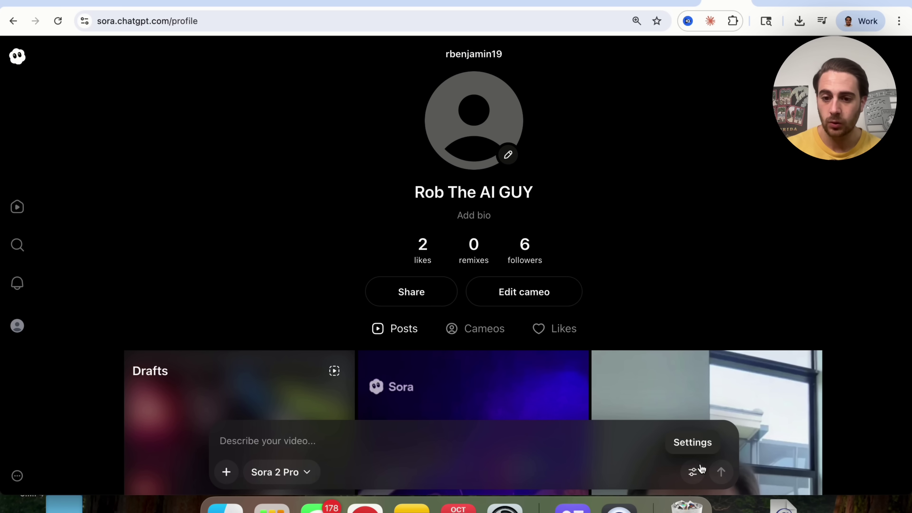
{"action": "left_click", "coordinate": [693, 472]}
{"action": "mouse_move", "coordinate": [664, 389]}
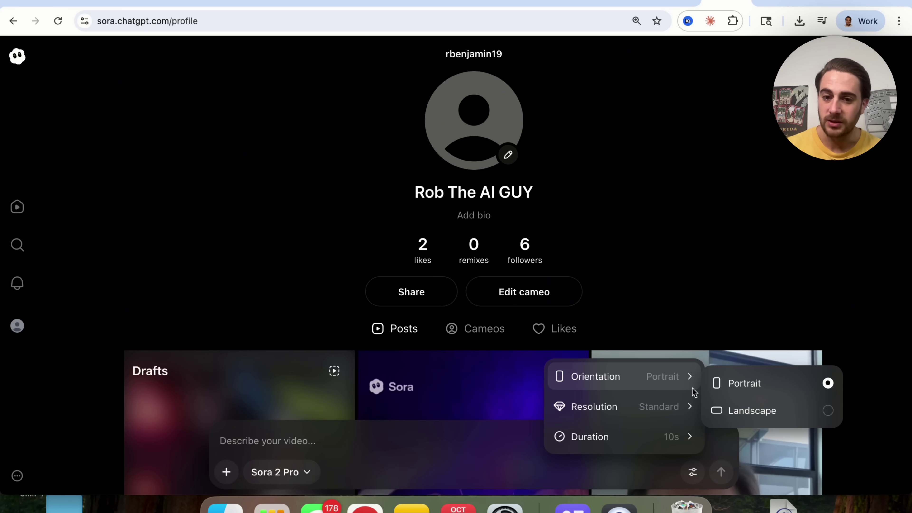
{"action": "mouse_move", "coordinate": [632, 437]}
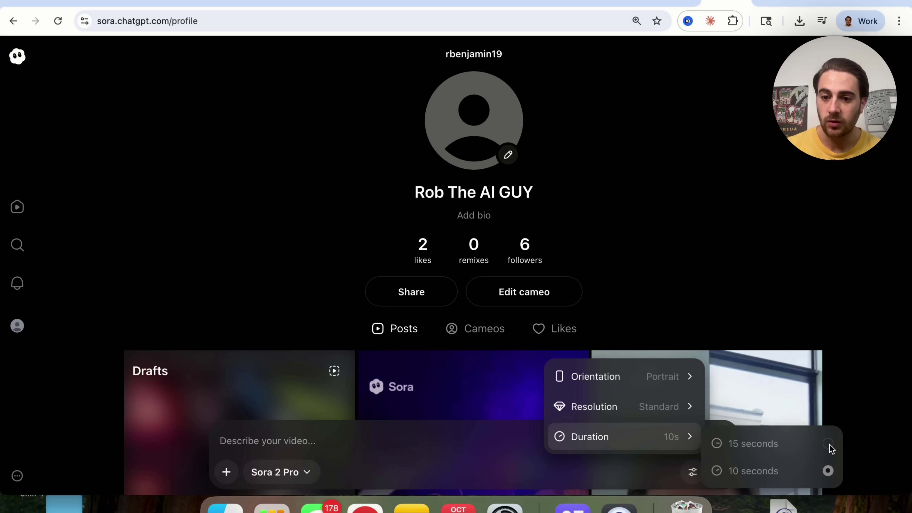
{"action": "left_click", "coordinate": [458, 451]}
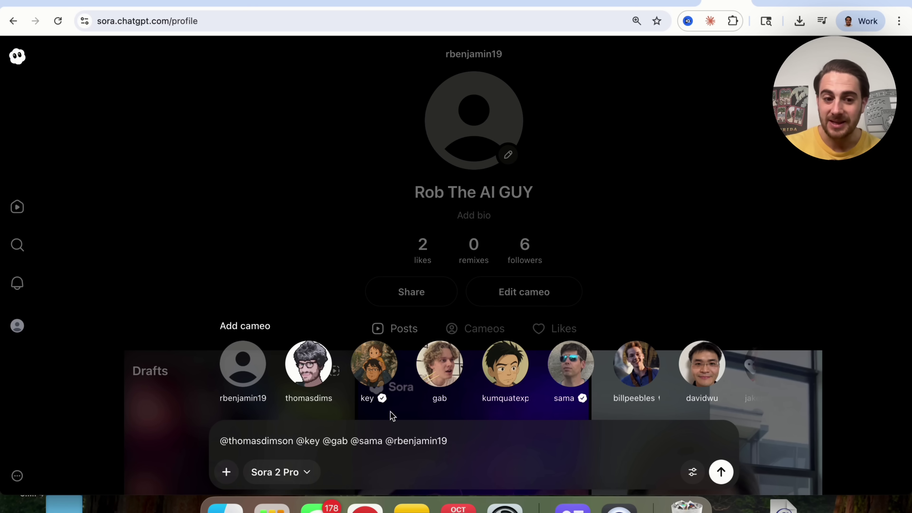
{"action": "key", "text": "super+a"}
{"action": "key", "text": "BackSpace"}
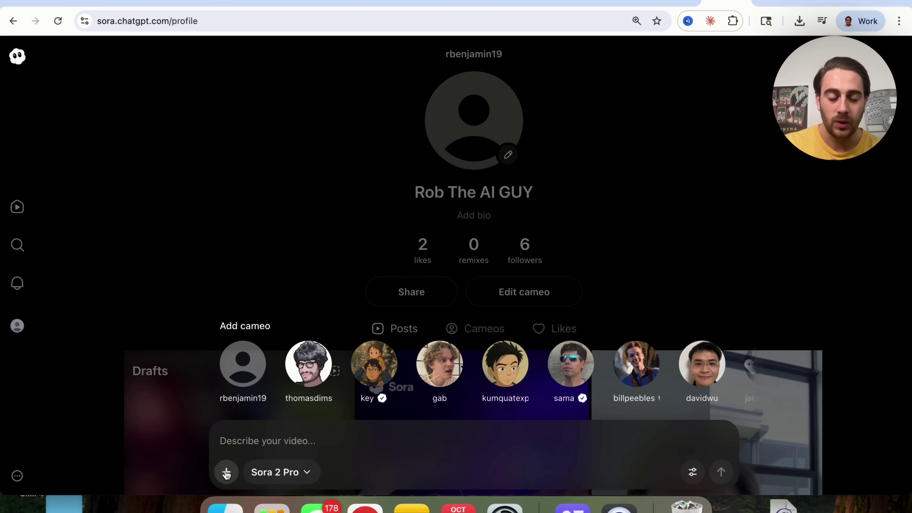
{"action": "left_click", "coordinate": [227, 472]}
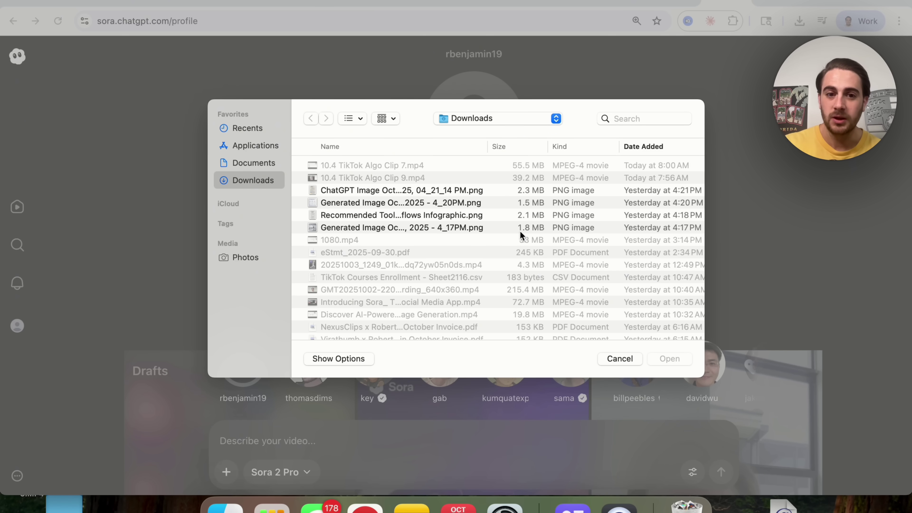
{"action": "double_click", "coordinate": [488, 194]}
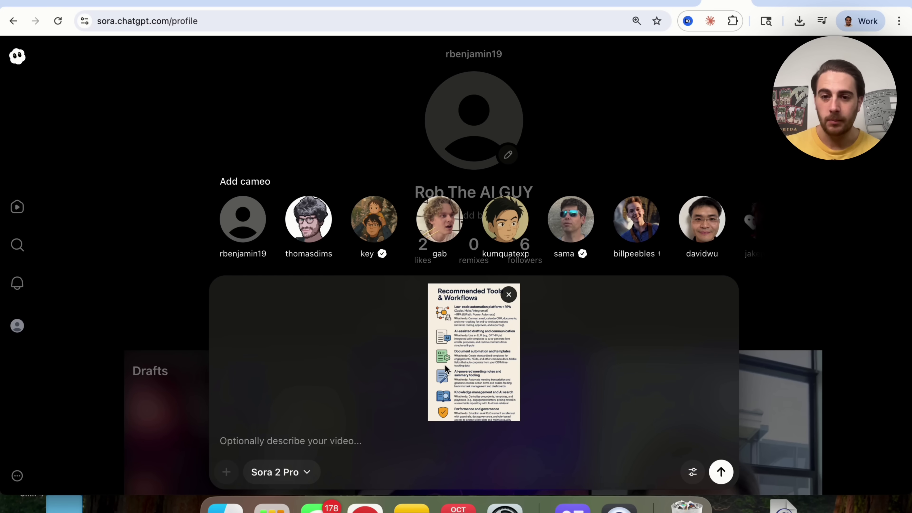
{"action": "left_click", "coordinate": [509, 295]}
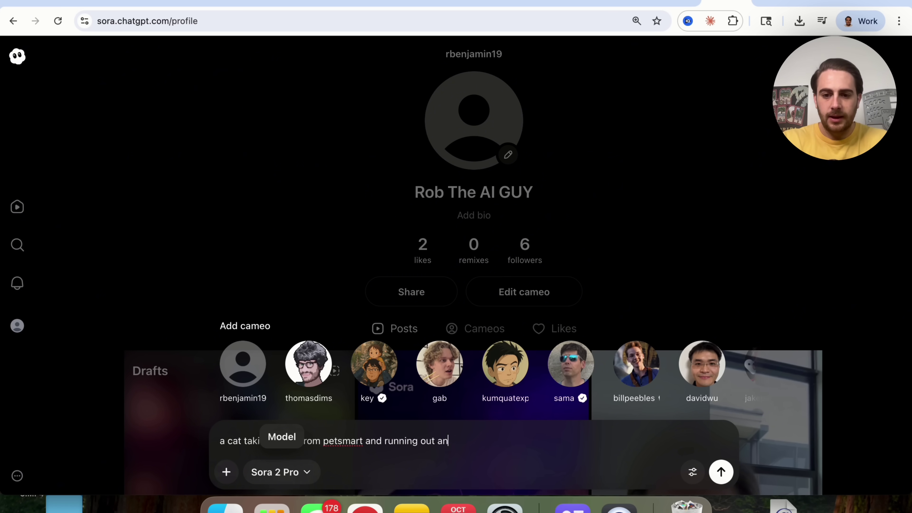
Finish and submit the prompt about a cat chased out of PetSmart
{"action": "type", "text": "d being chase"}
{"action": "key", "text": "Return"}
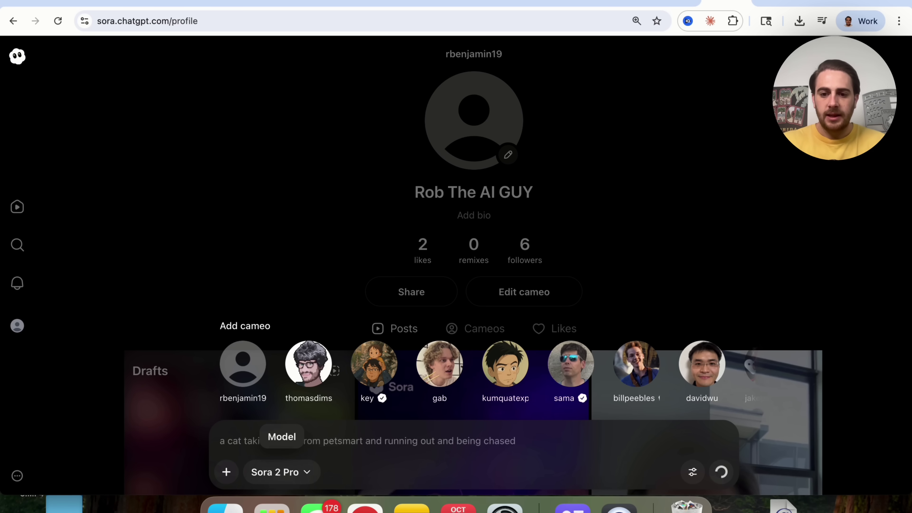
{"action": "scroll", "coordinate": [484, 320], "scroll_direction": "down", "scroll_amount": 3}
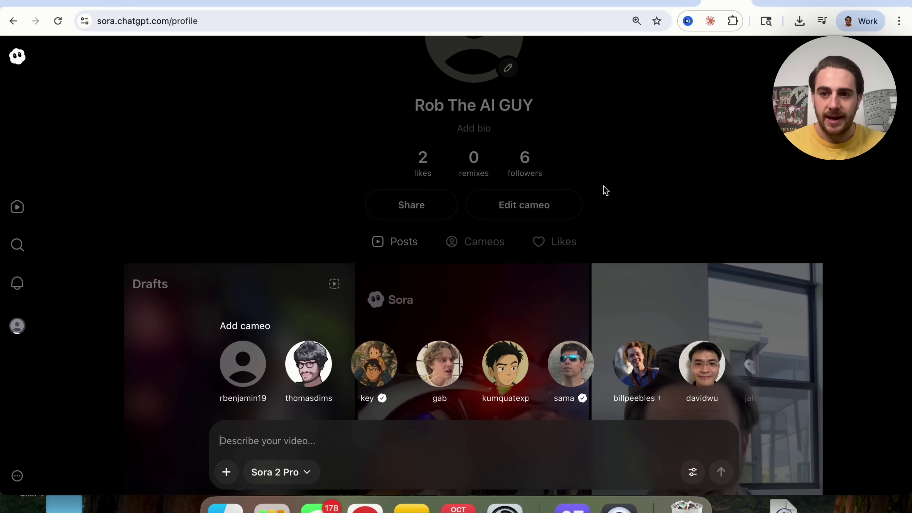
Dismiss the cameo picker, check the model list, and open the Drafts page
{"action": "left_click", "coordinate": [615, 183]}
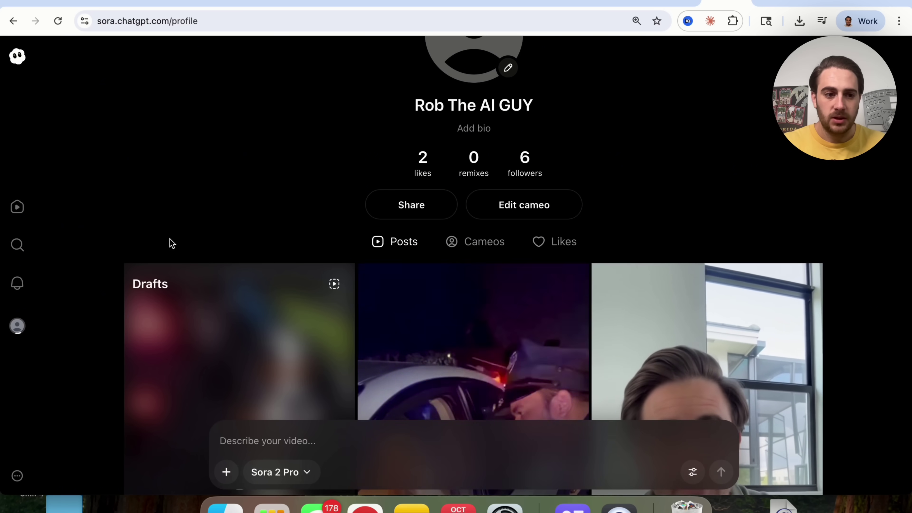
{"action": "scroll", "coordinate": [237, 302], "scroll_direction": "down", "scroll_amount": 5}
{"action": "left_click", "coordinate": [235, 301]}
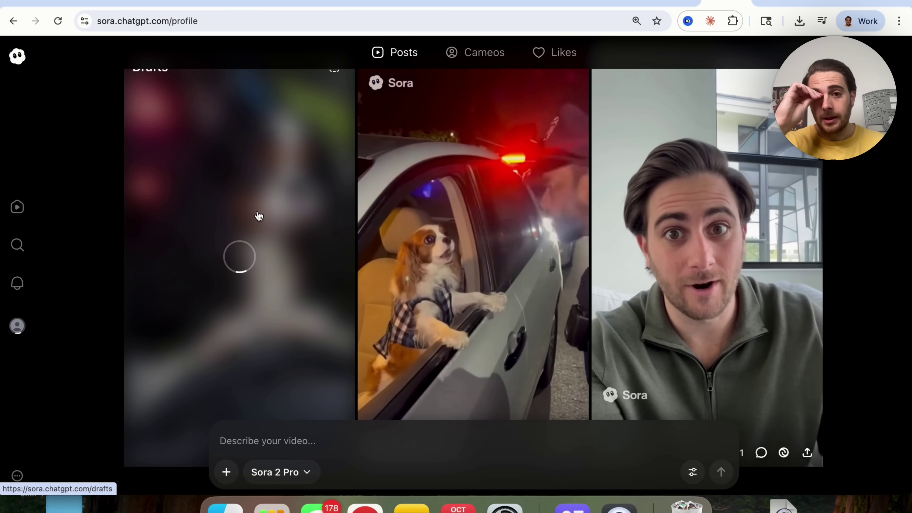
{"action": "scroll", "coordinate": [259, 215], "scroll_direction": "up", "scroll_amount": 2}
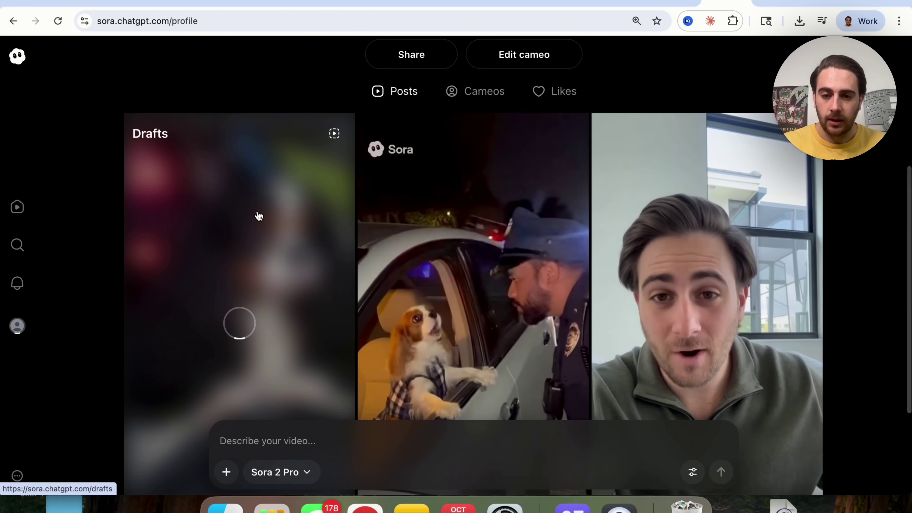
{"action": "scroll", "coordinate": [259, 216], "scroll_direction": "up", "scroll_amount": 4}
{"action": "left_click", "coordinate": [289, 473]}
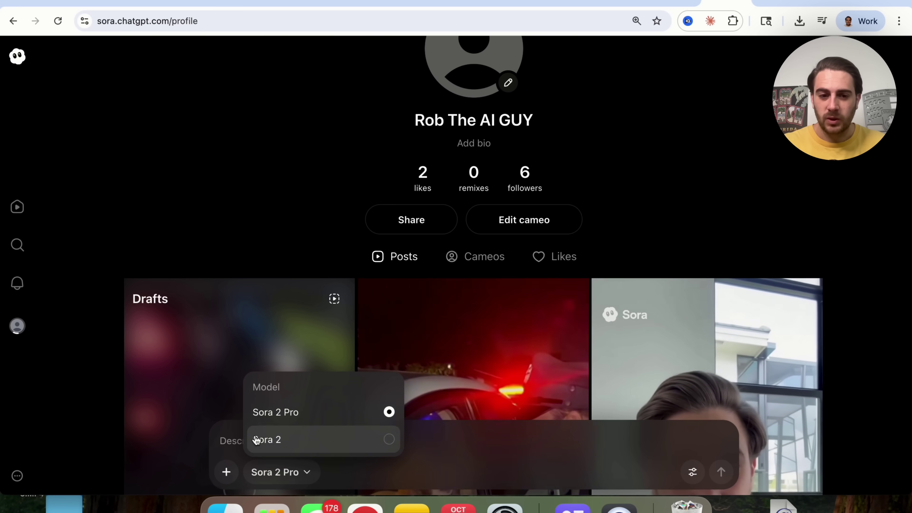
{"action": "left_click", "coordinate": [189, 299]}
{"action": "left_click", "coordinate": [205, 347]}
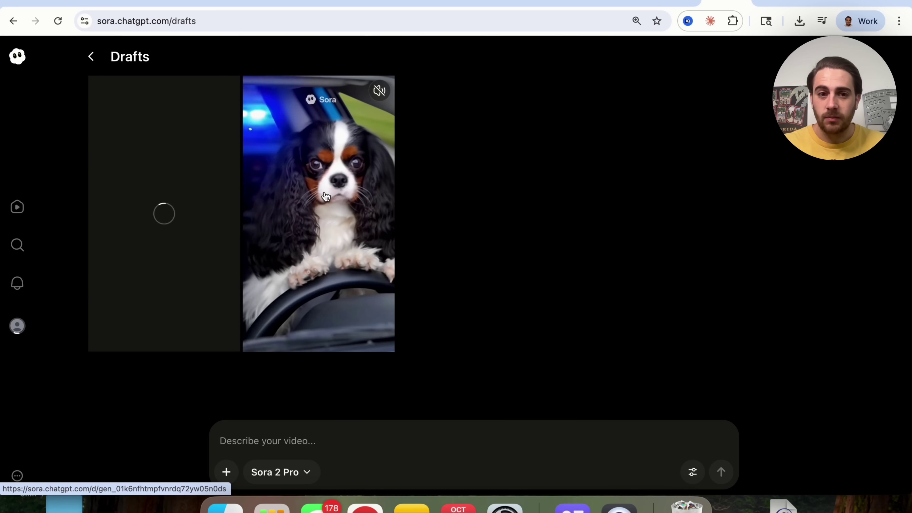
Watch the spaniel traffic-stop draft with sound, pause it, view its options, then close it
{"action": "left_click", "coordinate": [319, 177]}
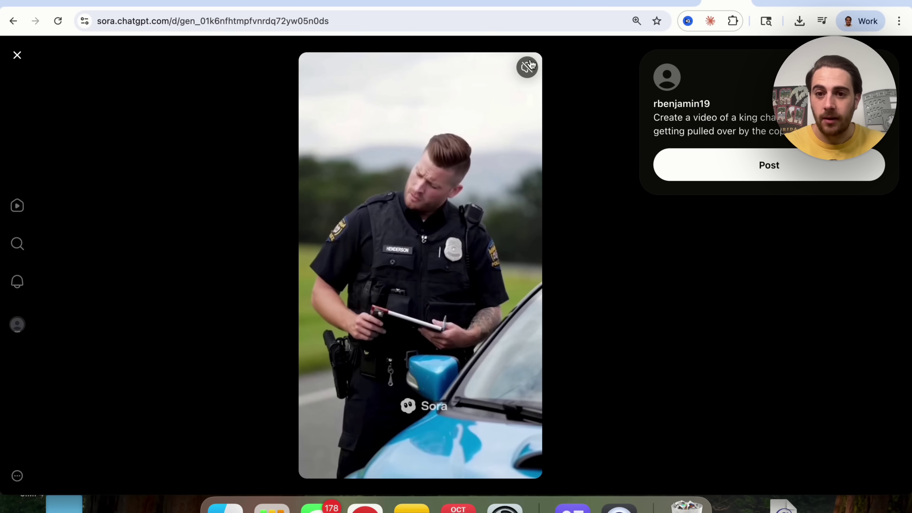
{"action": "left_click", "coordinate": [530, 63]}
{"action": "key", "text": "XF86AudioRaiseVolume"}
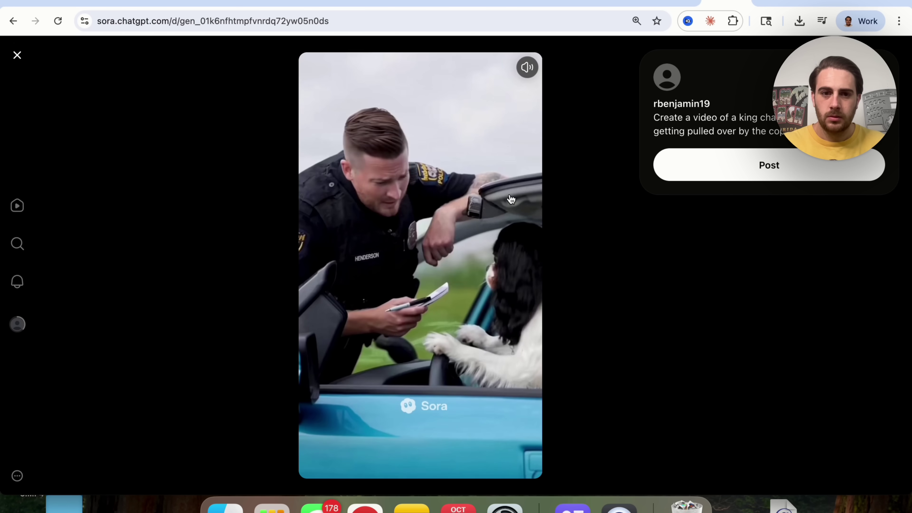
{"action": "left_click", "coordinate": [511, 199]}
{"action": "key", "text": "XF86AudioRaiseVolume"}
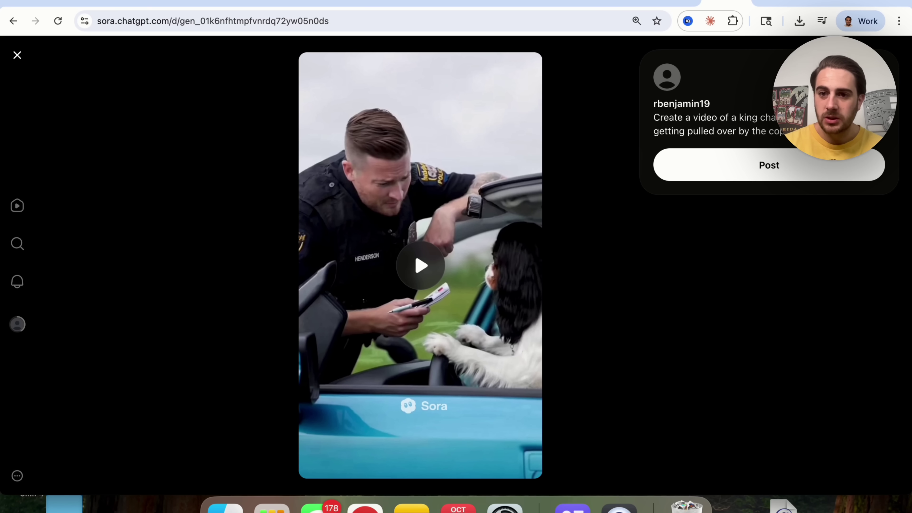
{"action": "triple_click", "coordinate": [778, 136]}
{"action": "left_click", "coordinate": [883, 77]}
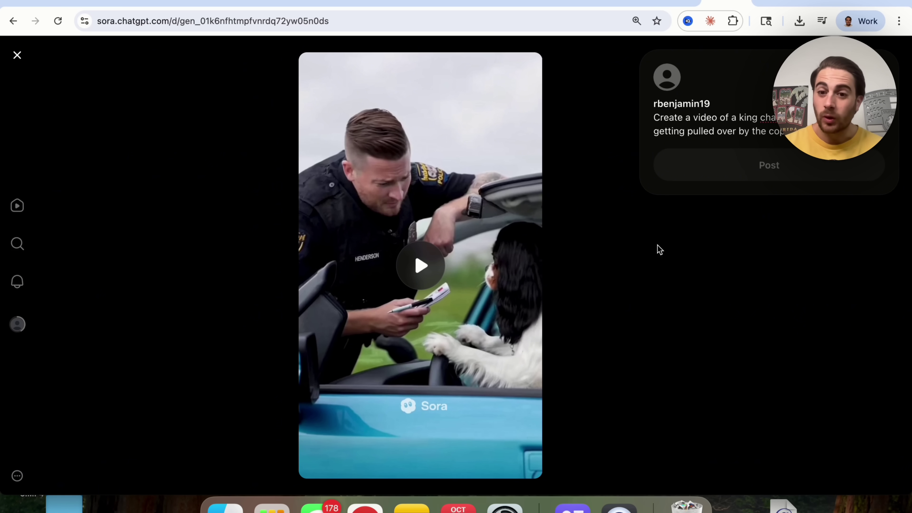
{"action": "left_click", "coordinate": [160, 197]}
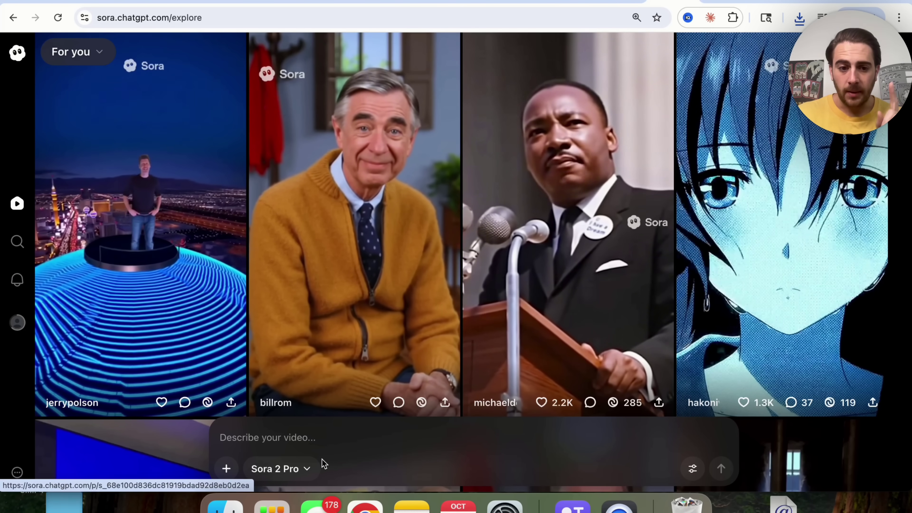
Generate the Baseball Lifestyle street-interview prompt with Sora 2, then go to the profile page
{"action": "left_click", "coordinate": [305, 469]}
{"action": "left_click", "coordinate": [302, 435]}
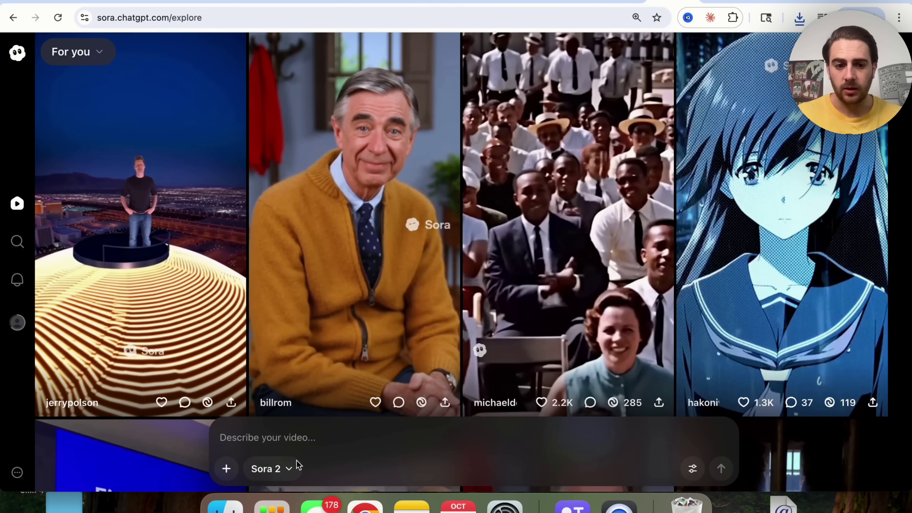
{"action": "left_click", "coordinate": [323, 430]}
{"action": "type", "text": "Create a street interview asking people what they think of Baseball Lifestyle’s latest clothing drop"}
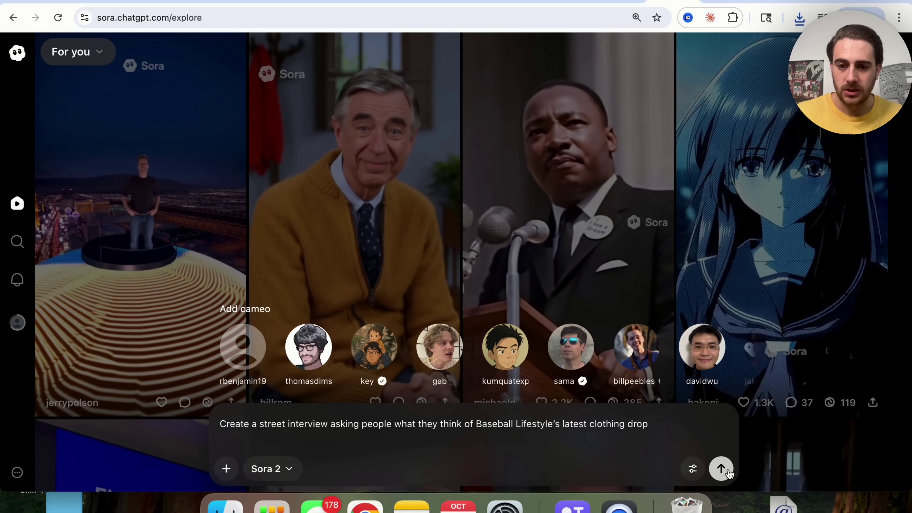
{"action": "left_click", "coordinate": [715, 466]}
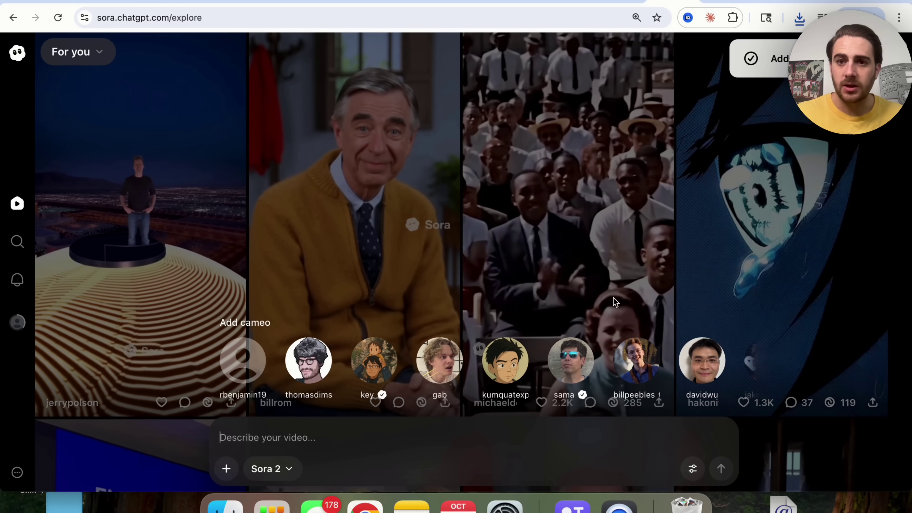
{"action": "left_click", "coordinate": [15, 325]}
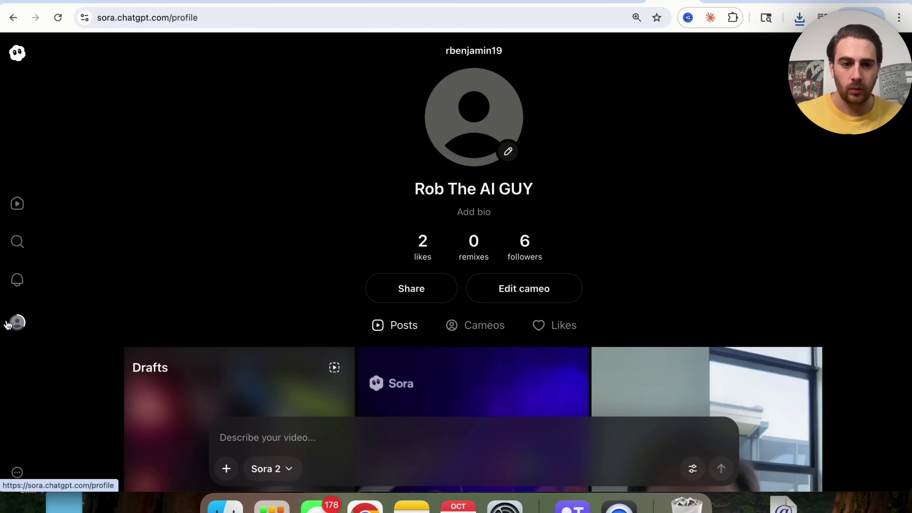
Scroll down the Sora profile and open Drafts, where the new videos are generating
{"action": "scroll", "coordinate": [231, 270], "scroll_direction": "down", "scroll_amount": 5}
{"action": "left_click", "coordinate": [229, 268]}
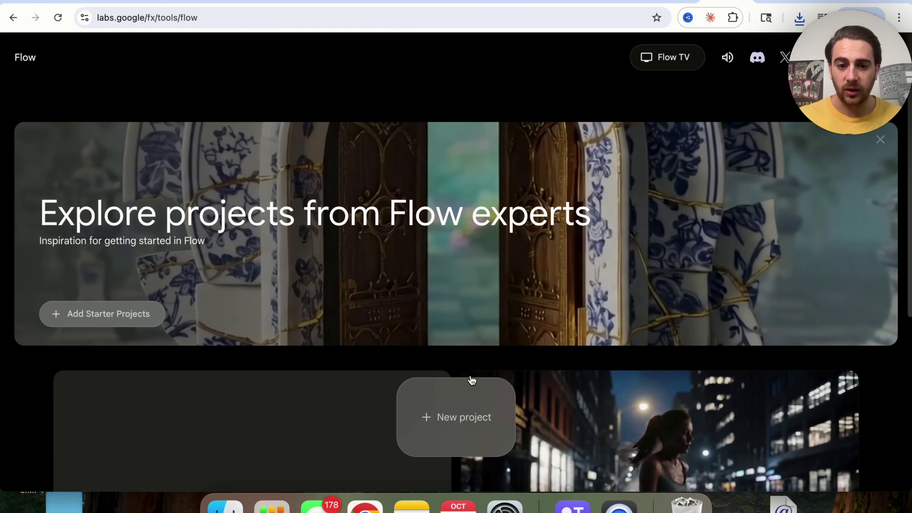
Generate the Baseball Lifestyle street-interview prompt in a new Flow project with Veo 3 - Fast
{"action": "left_click", "coordinate": [456, 415]}
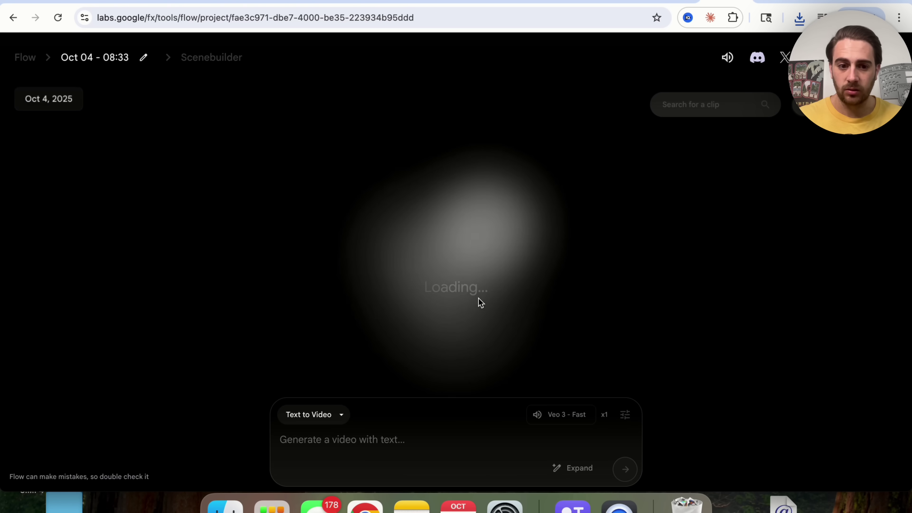
{"action": "type", "text": "Create a street interview asking people what they think of Baseball Lifestyle’s latest clothing drop"}
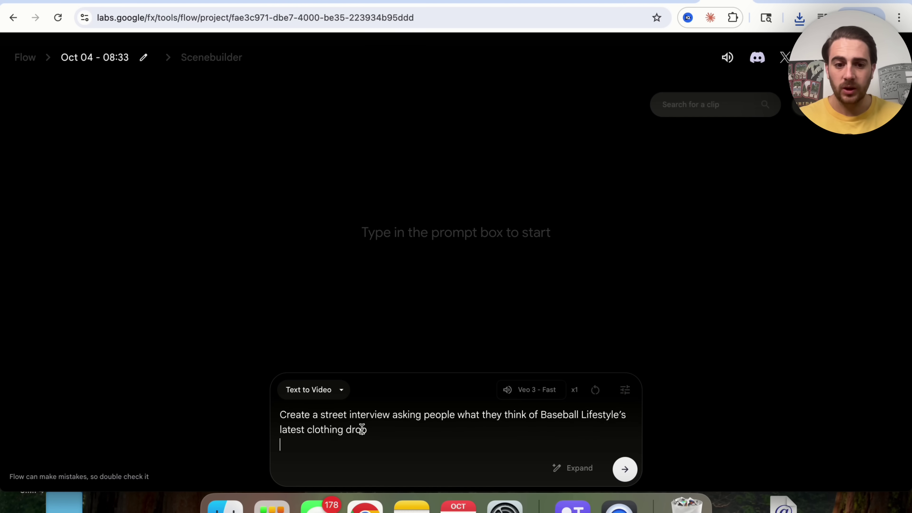
{"action": "left_click", "coordinate": [536, 392]}
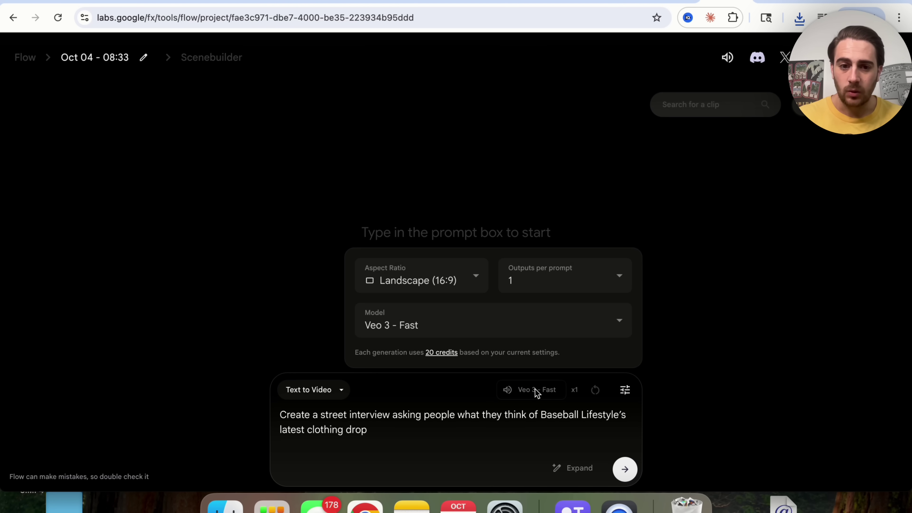
{"action": "left_click", "coordinate": [437, 312]}
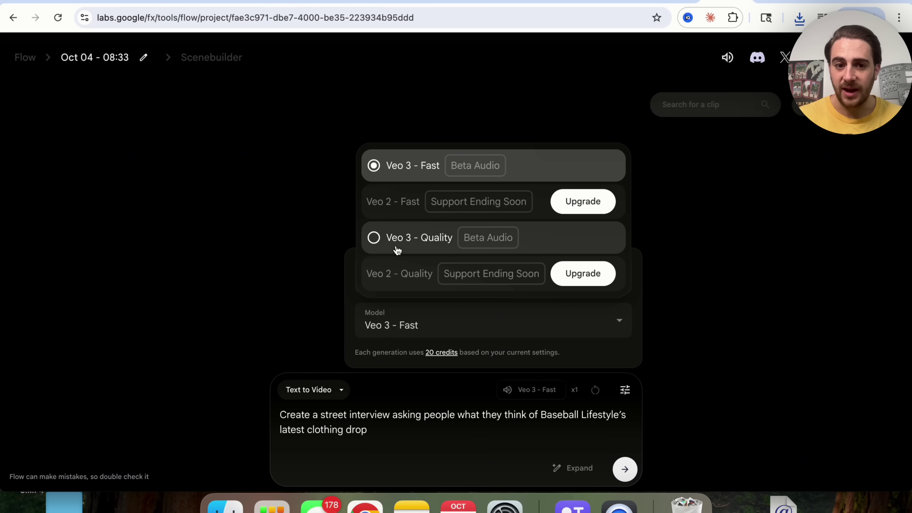
{"action": "left_click", "coordinate": [494, 425]}
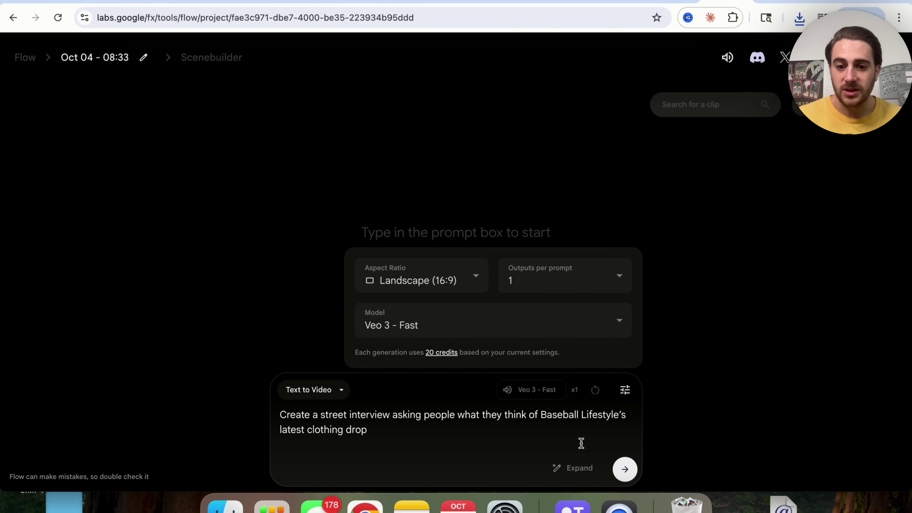
{"action": "left_click", "coordinate": [623, 474]}
{"action": "left_click", "coordinate": [625, 469]}
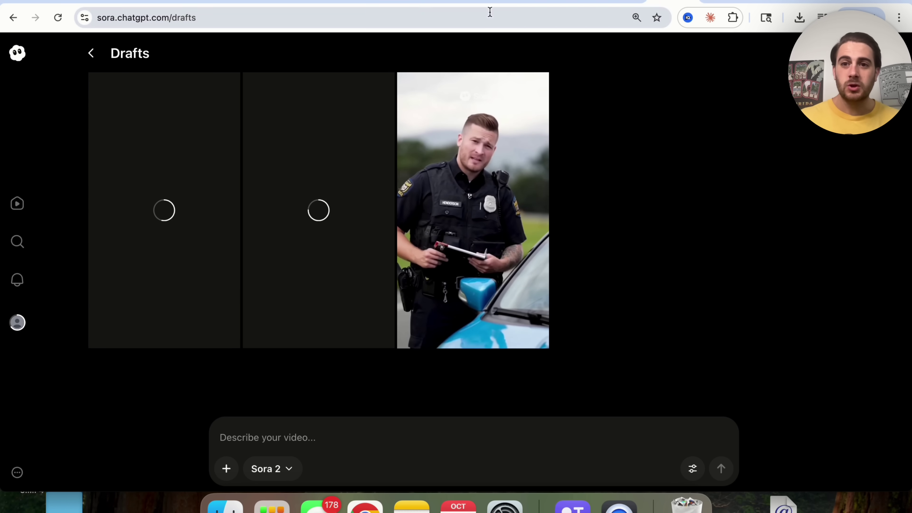
{"action": "left_click", "coordinate": [715, 2]}
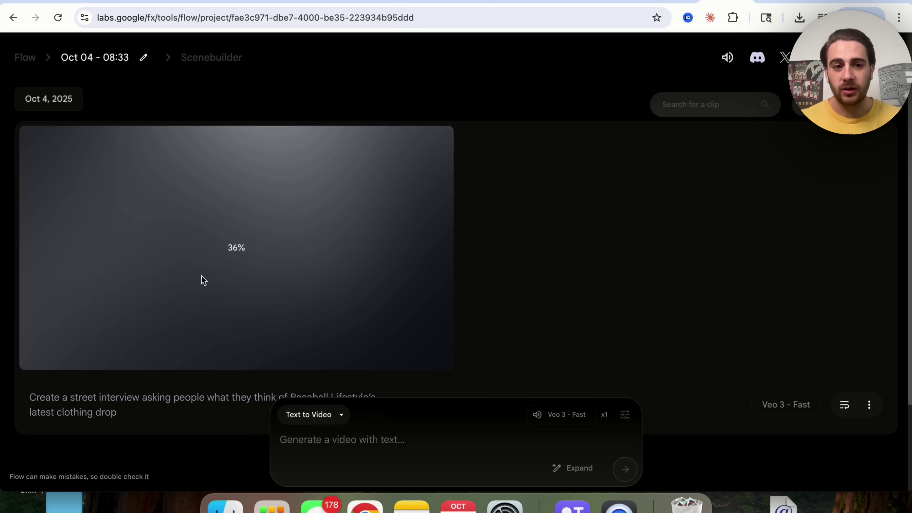
{"action": "scroll", "coordinate": [236, 279], "scroll_direction": "down", "scroll_amount": 1}
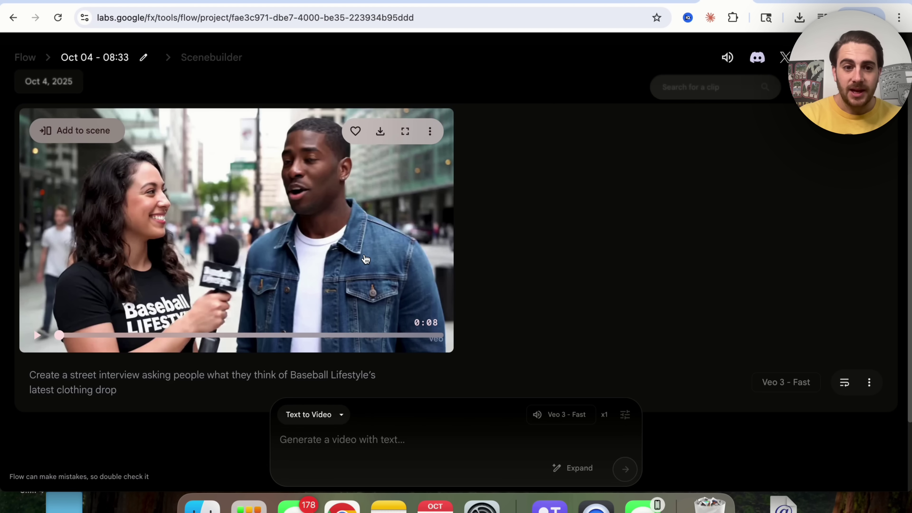
Turn the volume up and play the Veo 3 street-interview clip, then pause it
{"action": "key", "text": "XF86AudioRaiseVolume"}
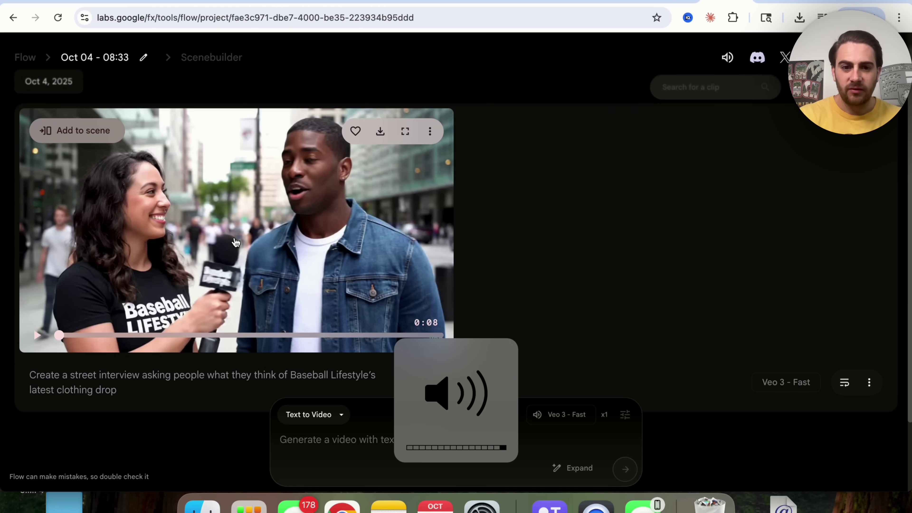
{"action": "left_click", "coordinate": [231, 300]}
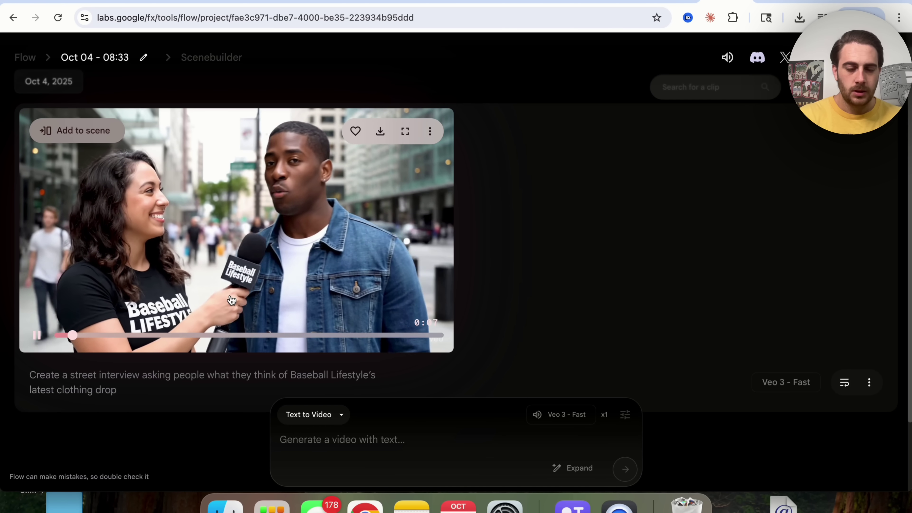
{"action": "left_click", "coordinate": [37, 337]}
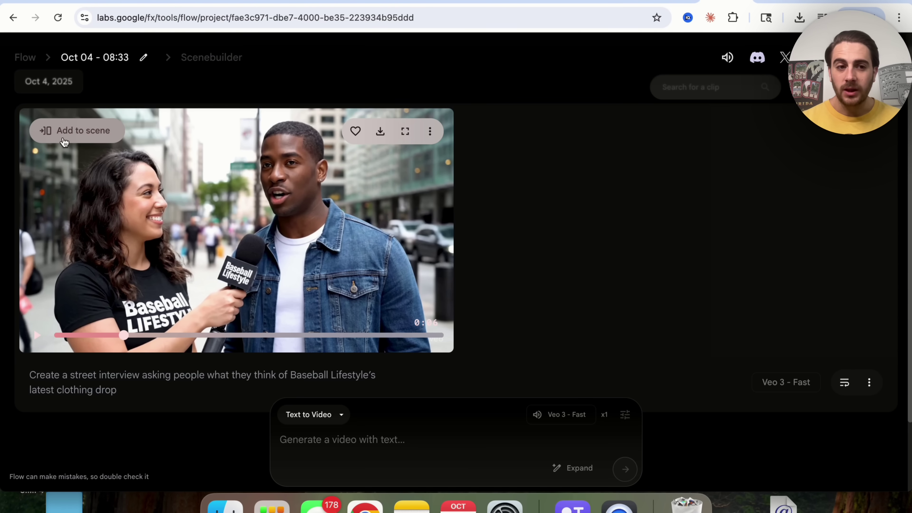
Place the 0:08 street-interview clip on the Scenebuilder scene timeline
{"action": "left_click", "coordinate": [65, 142]}
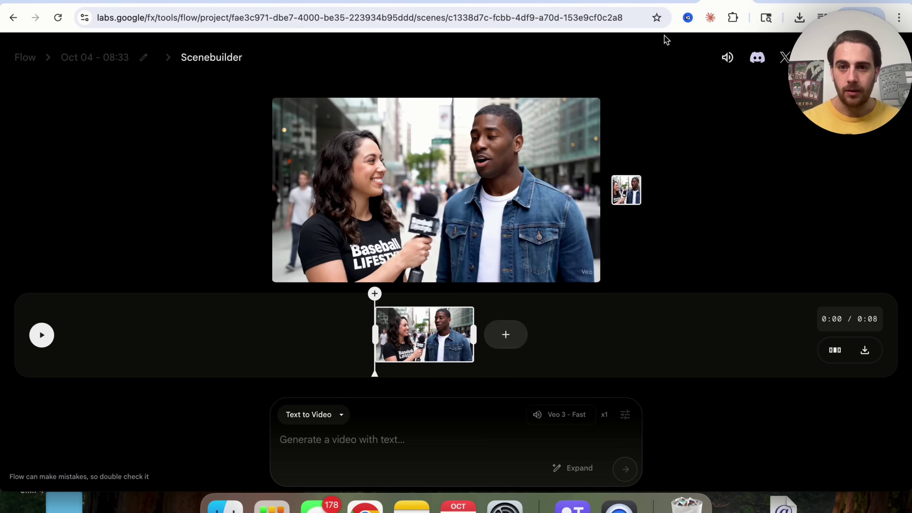
Reload Sora's Drafts page, then open and pause the finished street-interview draft
{"action": "left_click", "coordinate": [714, 3]}
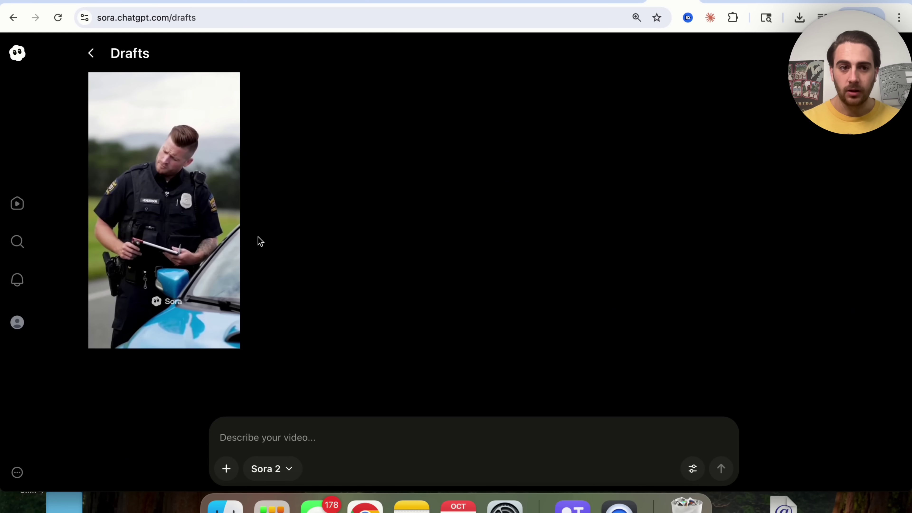
{"action": "left_click", "coordinate": [169, 14]}
{"action": "key", "text": "Return"}
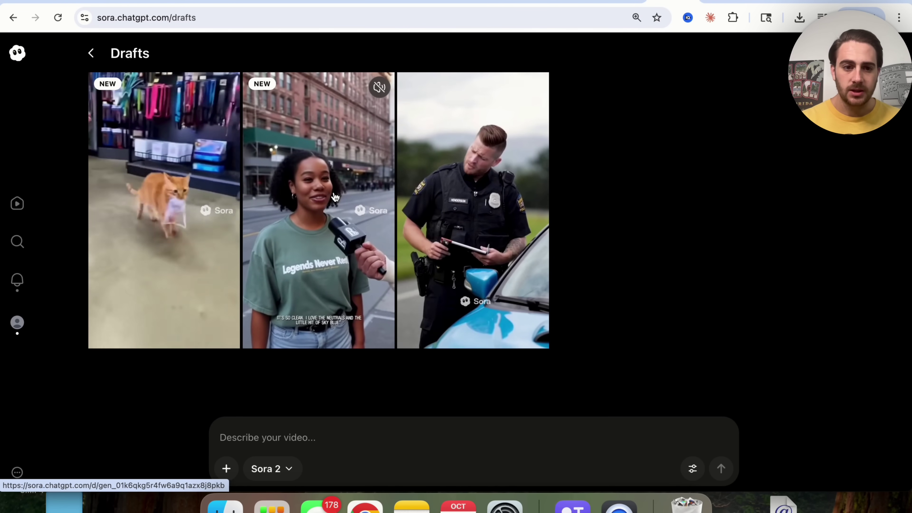
{"action": "left_click", "coordinate": [344, 298]}
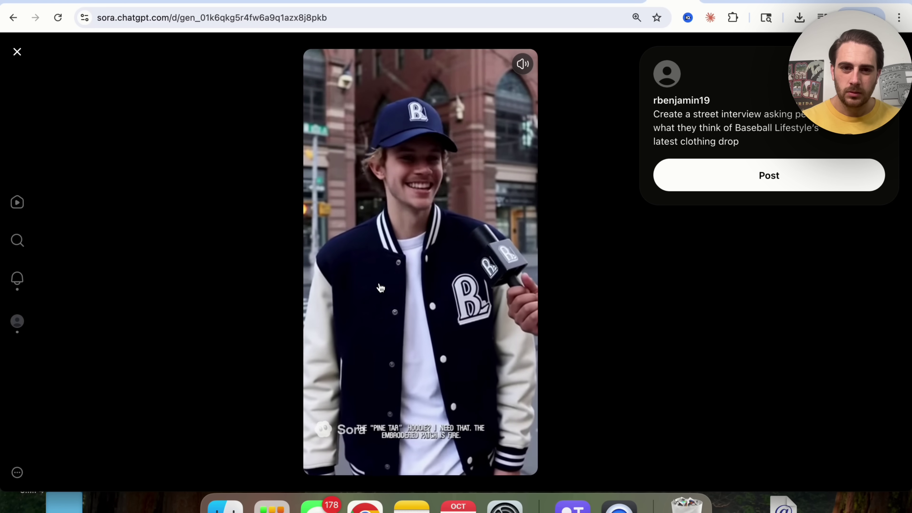
{"action": "left_click", "coordinate": [435, 272]}
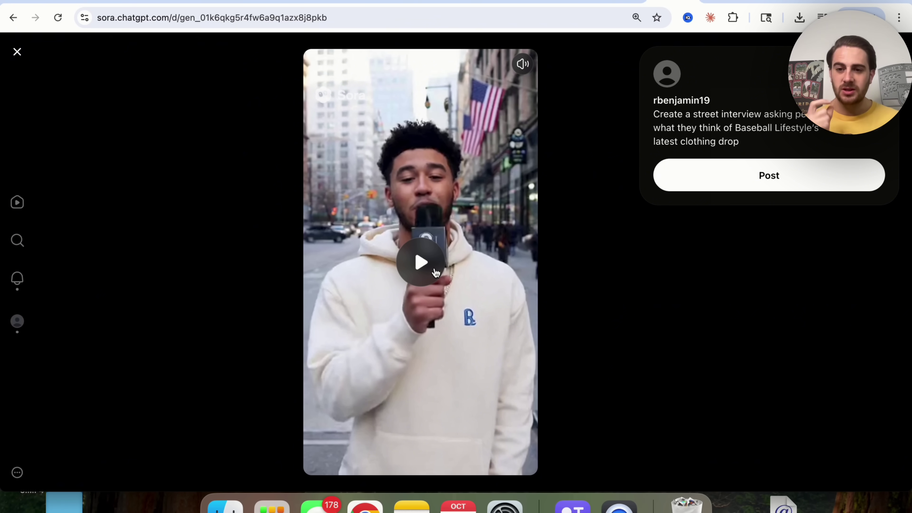
Adjust screen brightness, return to the draft and scroll on to the cat-stealing-fish draft
{"action": "key", "text": "F2"}
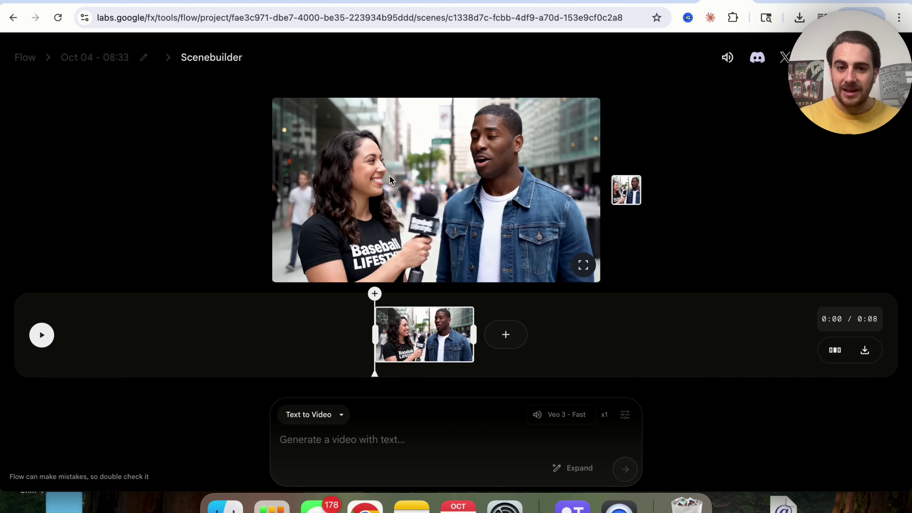
{"action": "left_click", "coordinate": [660, 1]}
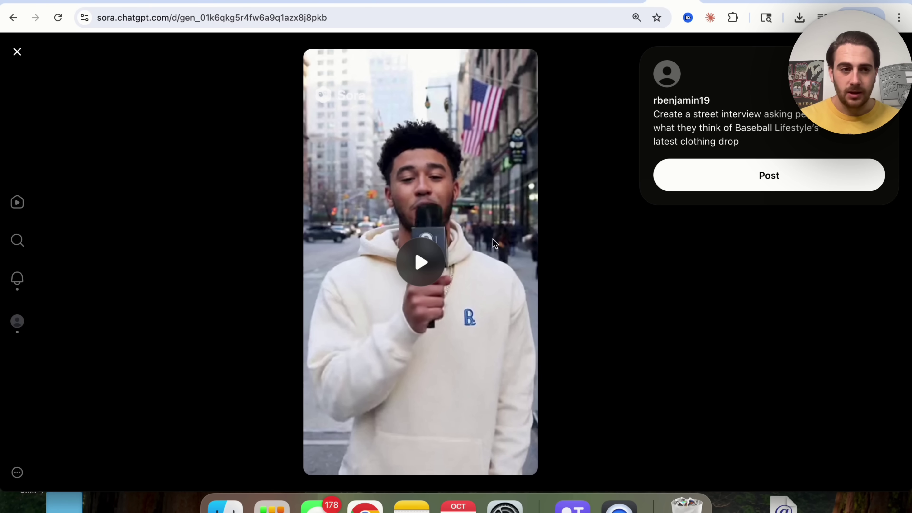
{"action": "scroll", "coordinate": [371, 298], "scroll_direction": "down", "scroll_amount": 2}
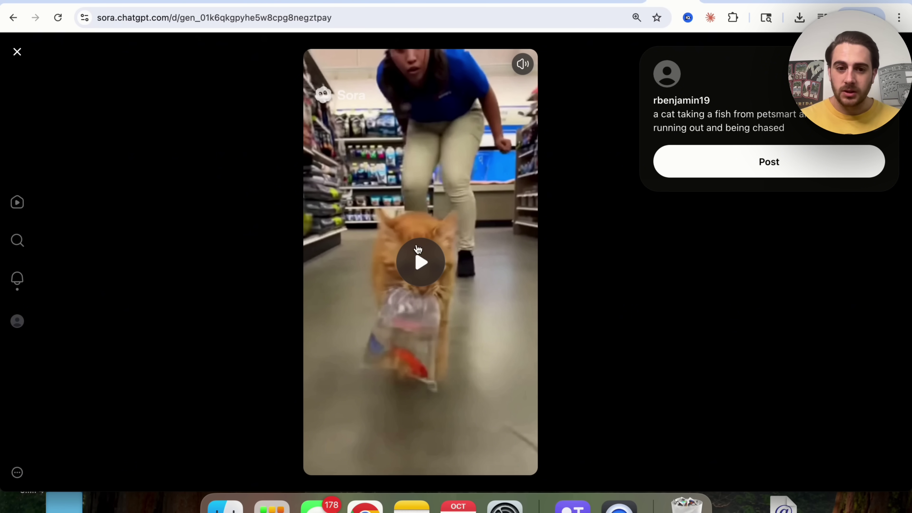
Play and pause Sora's draft of a cat carrying a bagged fish out of PetSmart
{"action": "left_click", "coordinate": [420, 261]}
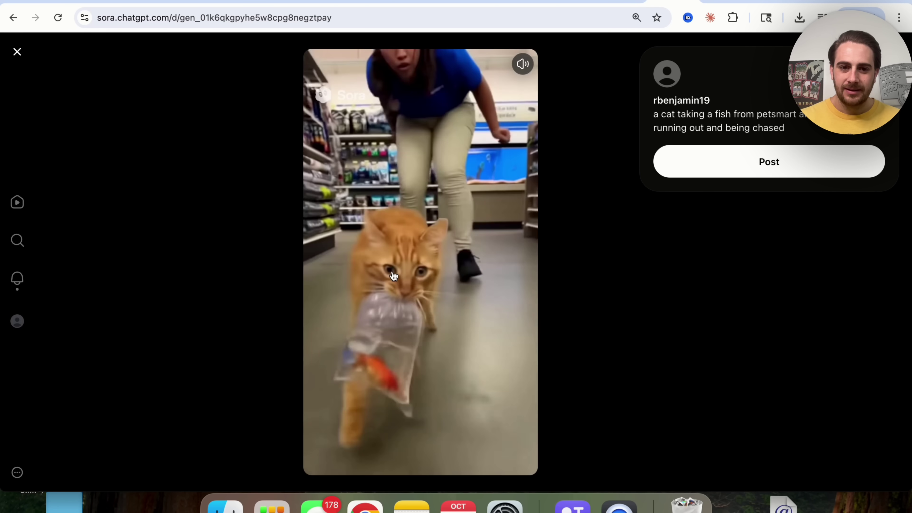
{"action": "left_click", "coordinate": [393, 275]}
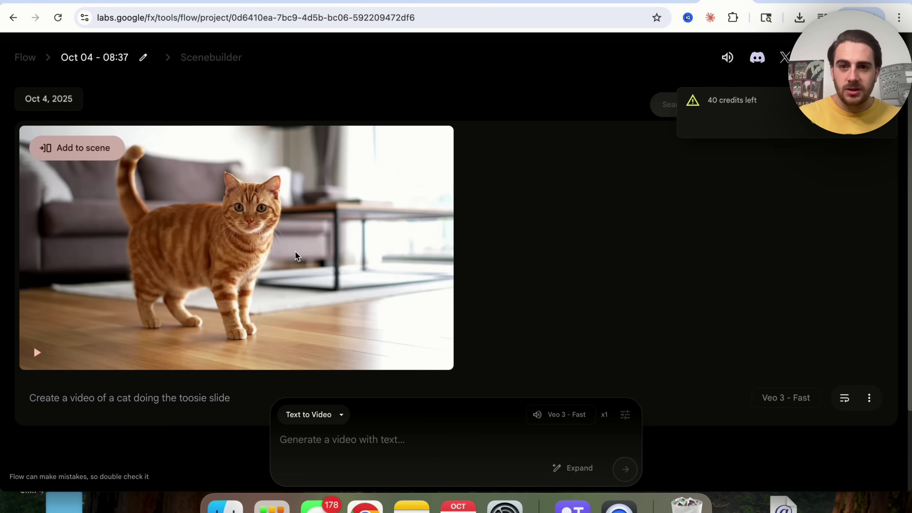
Play Flow's ginger-cat toosie slide clip, checking Sora's Drafts page before and after
{"action": "left_click", "coordinate": [654, 8]}
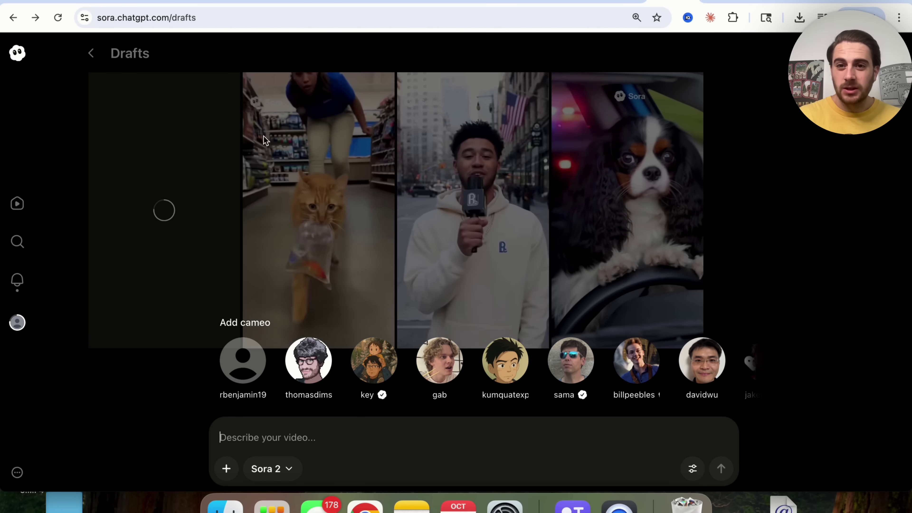
{"action": "key", "text": "ctrl+Tab"}
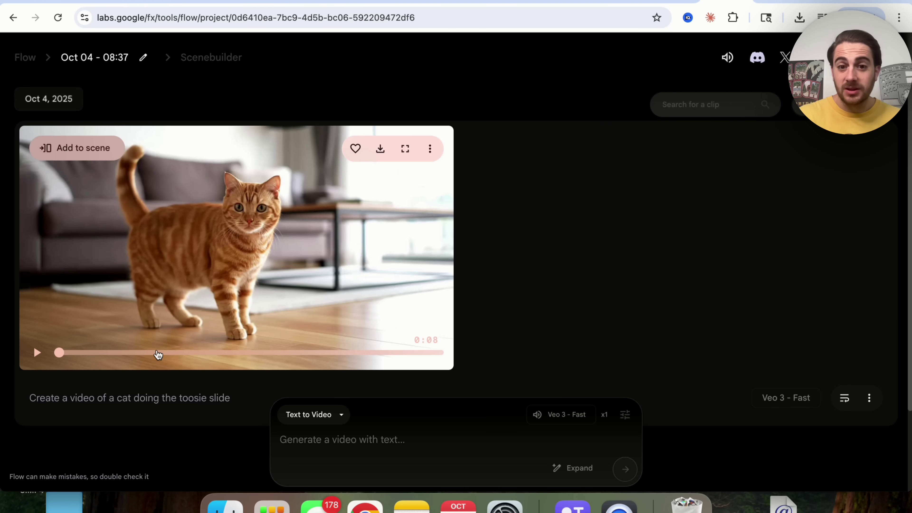
{"action": "left_click", "coordinate": [37, 353]}
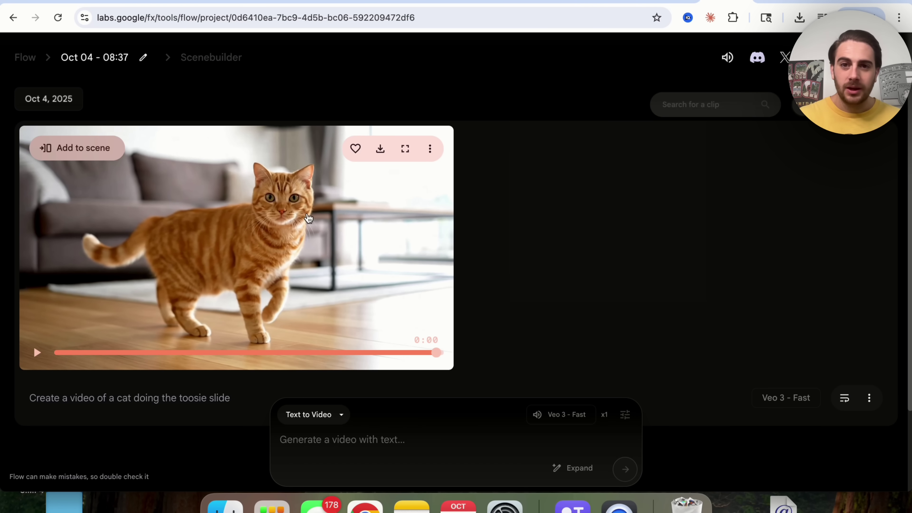
{"action": "left_click", "coordinate": [668, 2]}
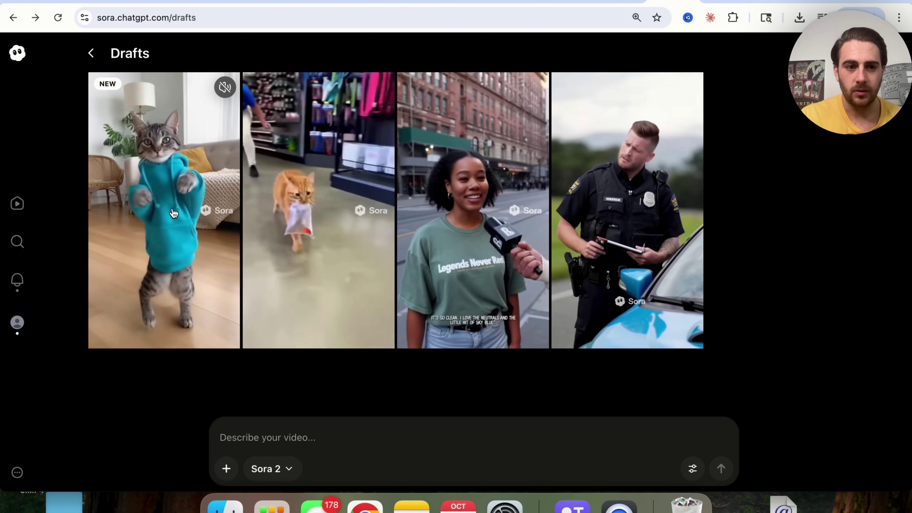
Open Sora's teal-hoodie tabby cat toosie slide draft, play it through, then pause
{"action": "left_click", "coordinate": [173, 213]}
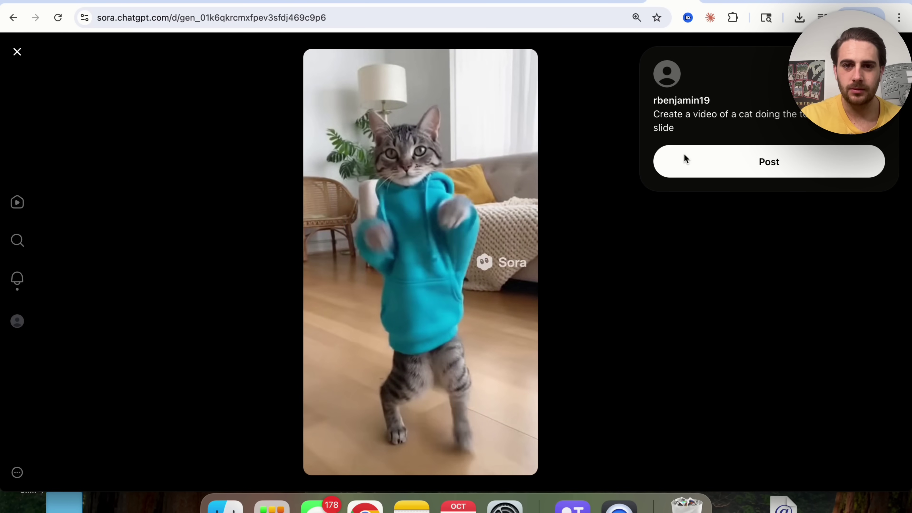
{"action": "mouse_move", "coordinate": [482, 82]}
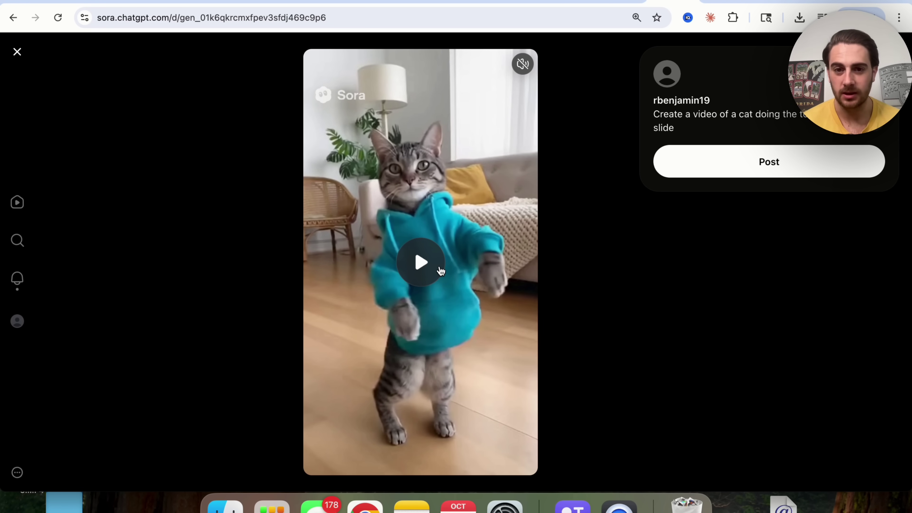
{"action": "left_click", "coordinate": [441, 271]}
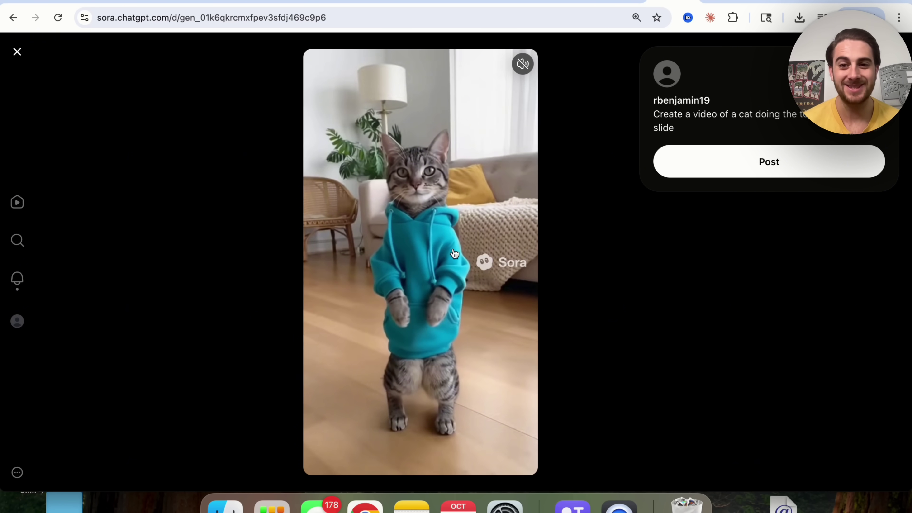
{"action": "left_click", "coordinate": [420, 265]}
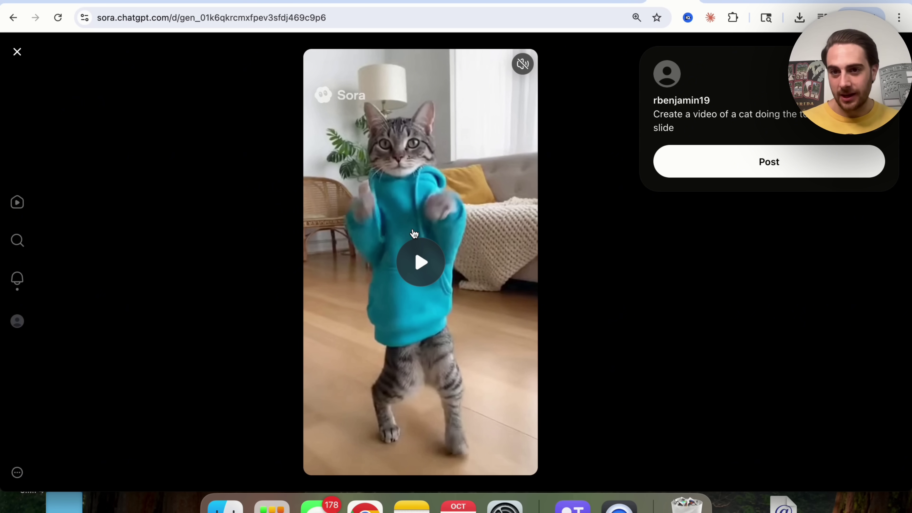
Check the petsmart cat clip's progress and prompt in Flow, then return to Sora's cat draft
{"action": "left_click", "coordinate": [703, 3]}
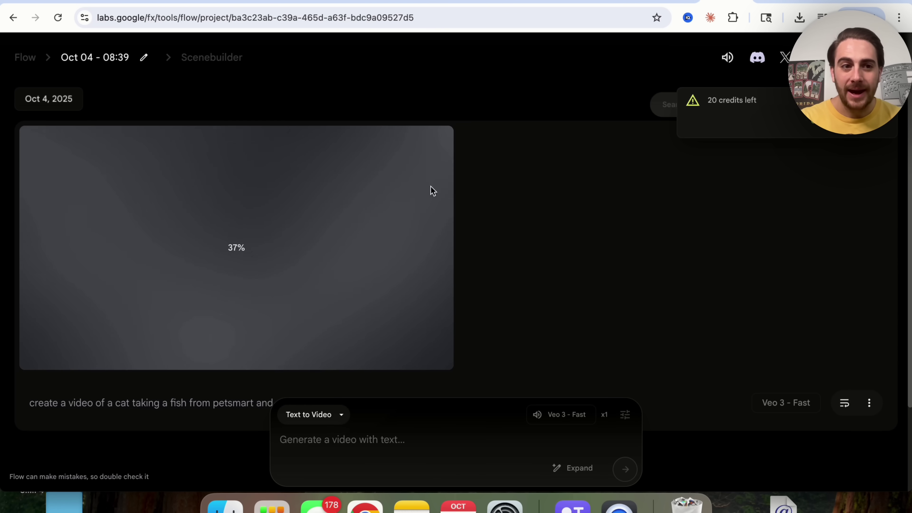
{"action": "scroll", "coordinate": [124, 399], "scroll_direction": "down", "scroll_amount": 1}
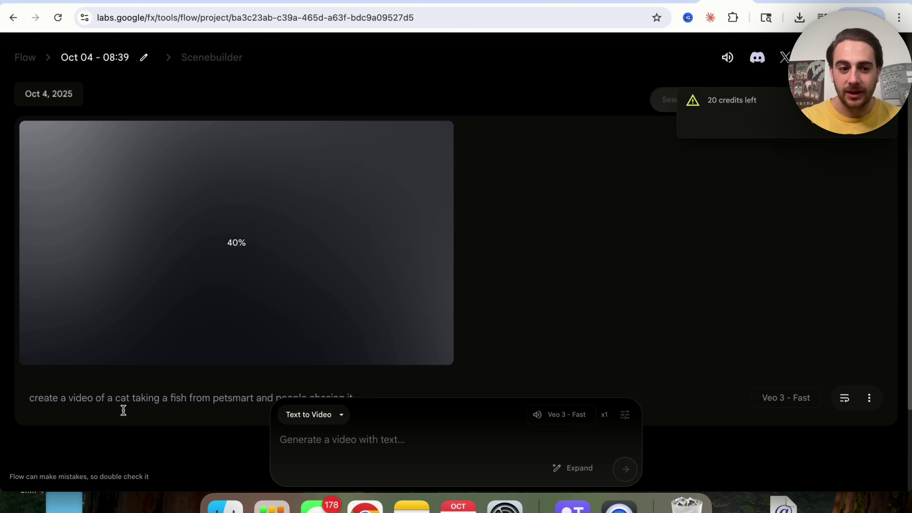
{"action": "scroll", "coordinate": [134, 395], "scroll_direction": "down", "scroll_amount": 1}
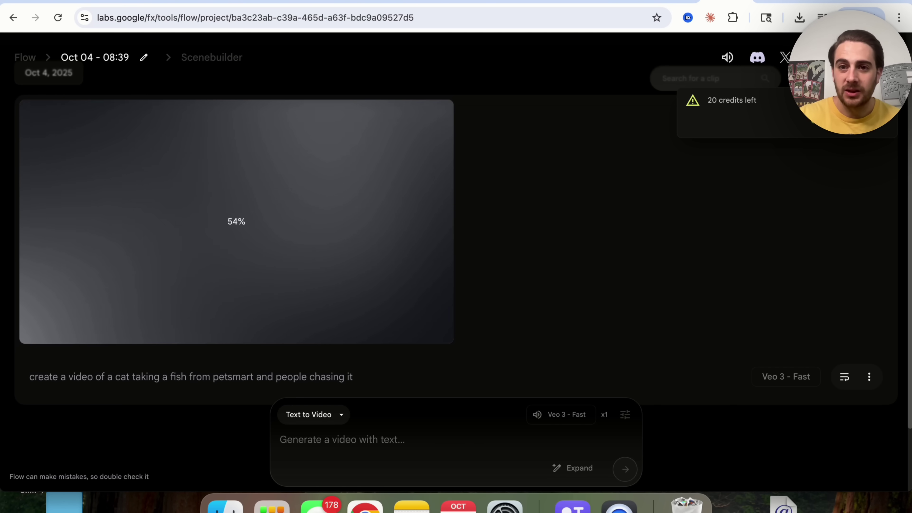
{"action": "left_click", "coordinate": [673, 1]}
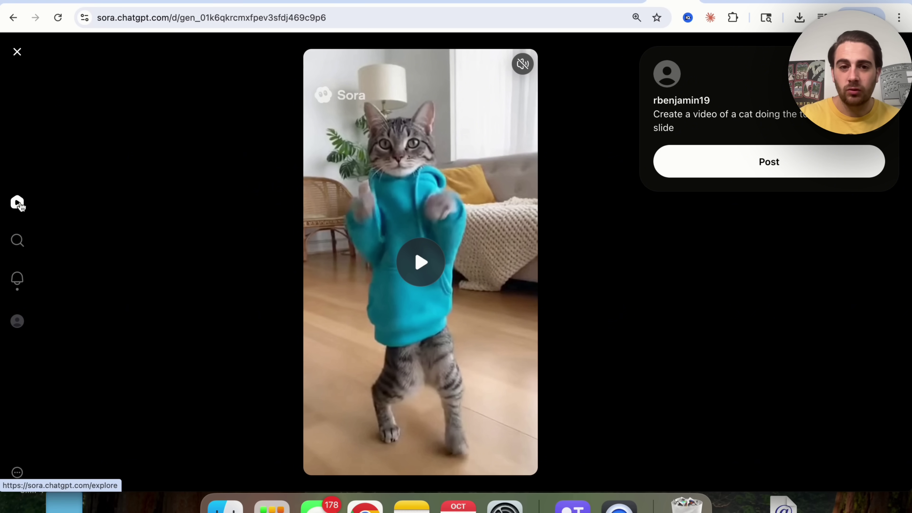
Close the draft, review Sora's portrait and 10s duration settings, then check Flow's 76% progress
{"action": "left_click", "coordinate": [17, 54]}
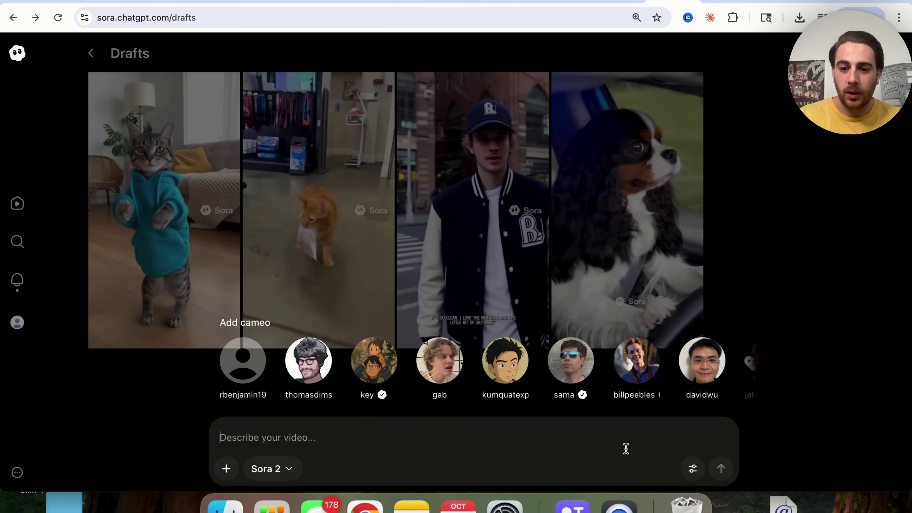
{"action": "left_click", "coordinate": [693, 469]}
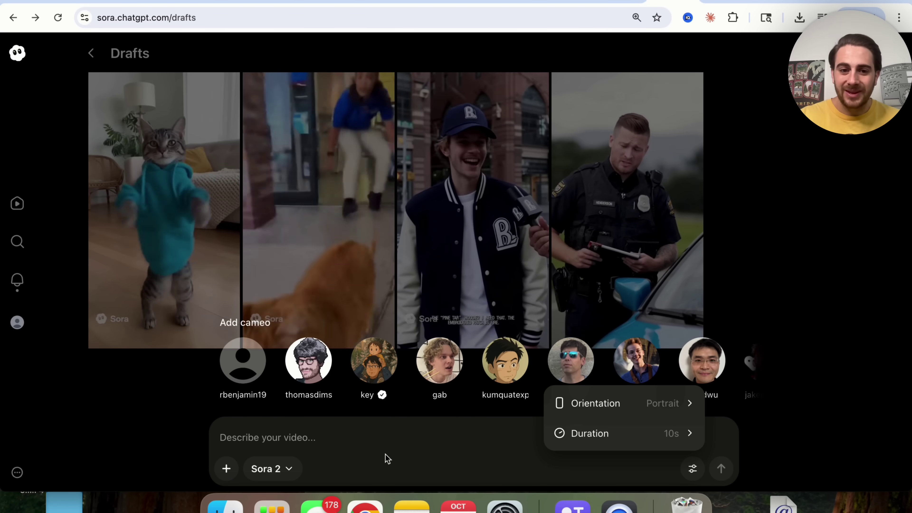
{"action": "left_click", "coordinate": [350, 440]}
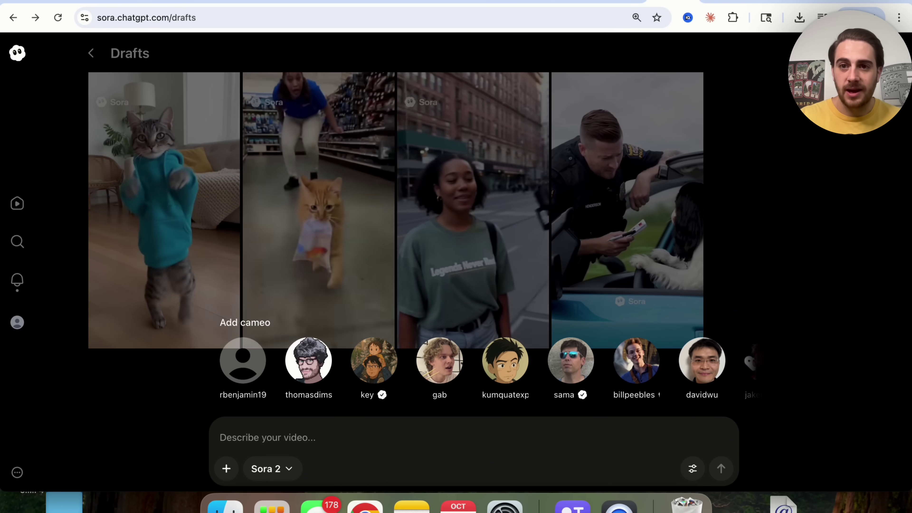
{"action": "left_click", "coordinate": [723, 2]}
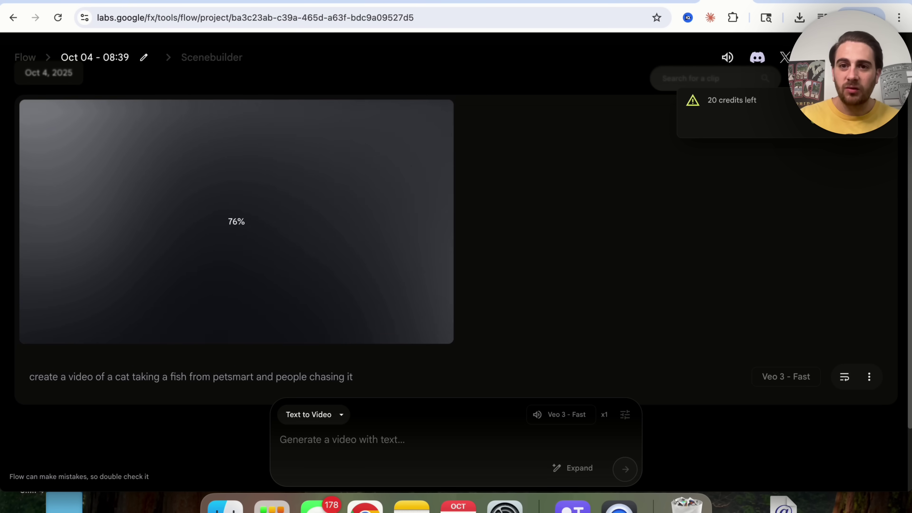
Take another look at the cat-in-hoodie draft in Sora, then close it back to Drafts
{"action": "key", "text": "ctrl+shift+Tab"}
{"action": "left_click", "coordinate": [576, 210]}
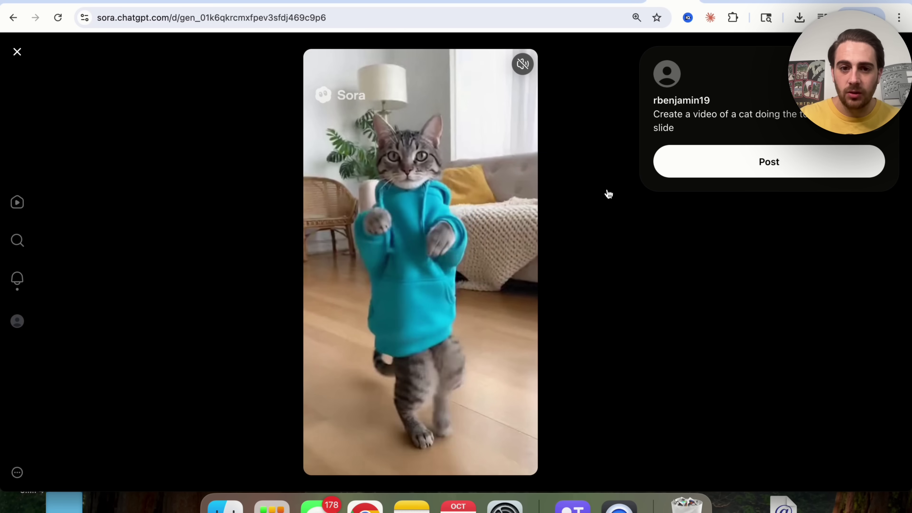
{"action": "left_click", "coordinate": [19, 54]}
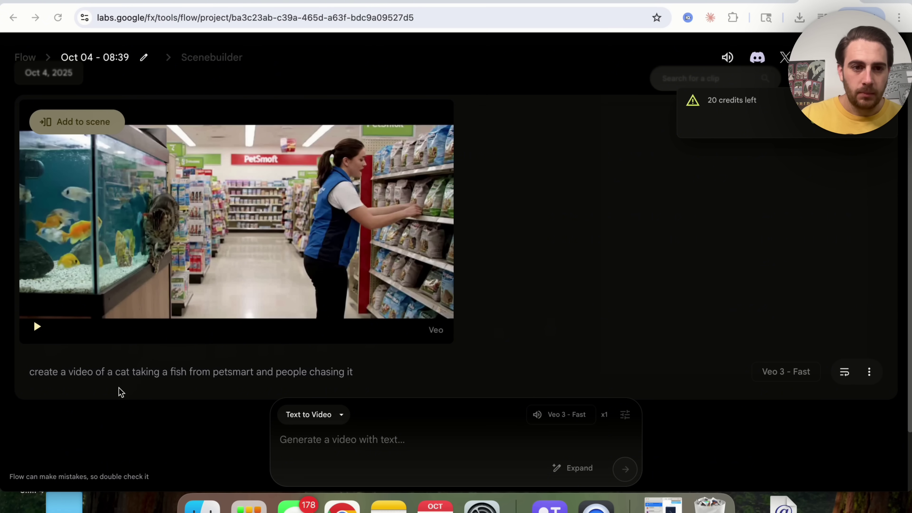
Play the finished PetSmart cat clip in Flow, then return to the project list
{"action": "left_click", "coordinate": [37, 326]}
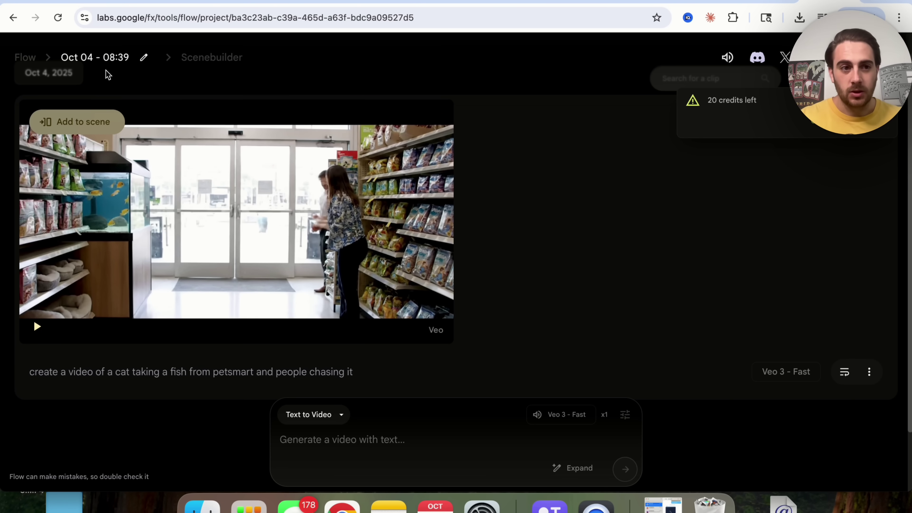
{"action": "left_click", "coordinate": [25, 57]}
{"action": "scroll", "coordinate": [270, 164], "scroll_direction": "down", "scroll_amount": 4}
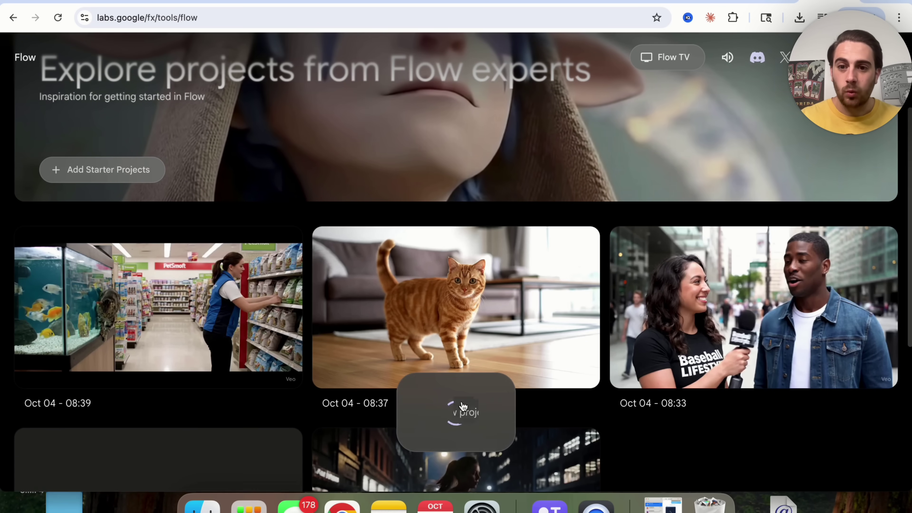
Start a new project in Google Flow
{"action": "left_click", "coordinate": [463, 407]}
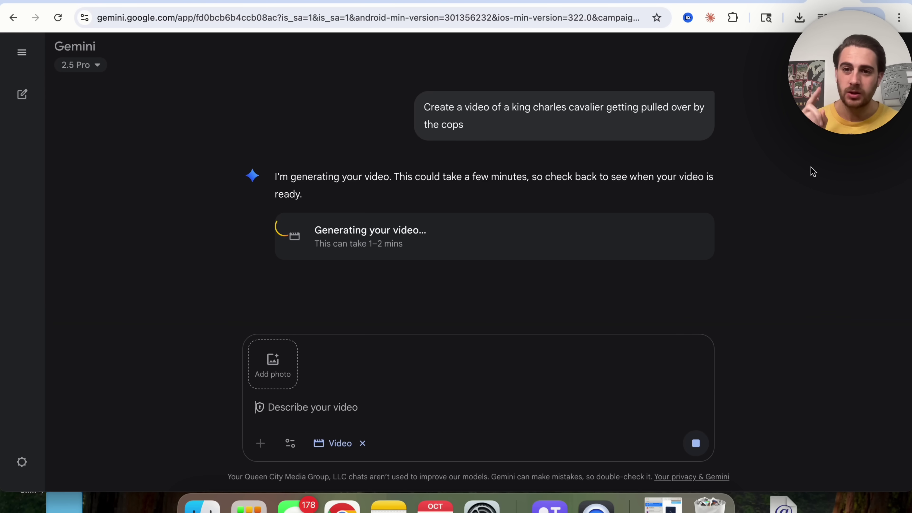
Switch to the Sora tab to view its police draft
{"action": "left_click", "coordinate": [674, 2]}
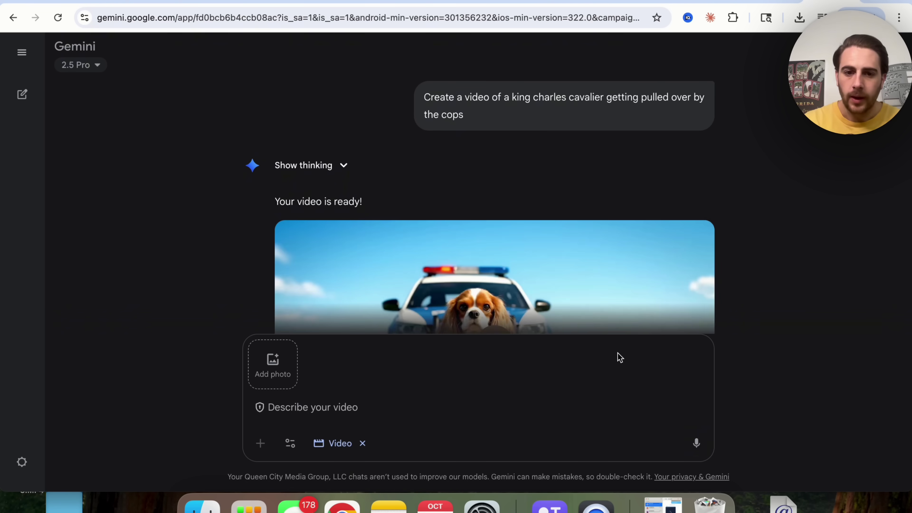
Play, then pause, Gemini's 8-second Veo clip of the spaniel in its red toy car
{"action": "scroll", "coordinate": [464, 237], "scroll_direction": "down", "scroll_amount": 2}
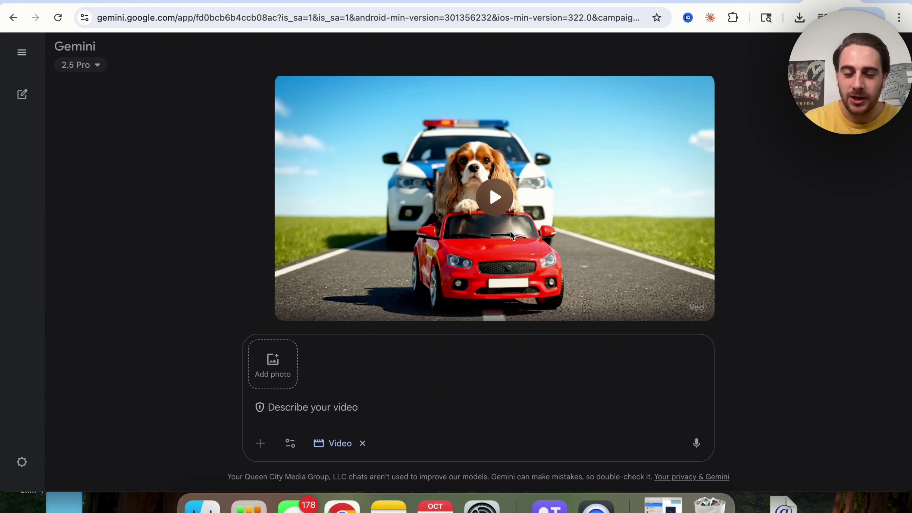
{"action": "left_click", "coordinate": [632, 265]}
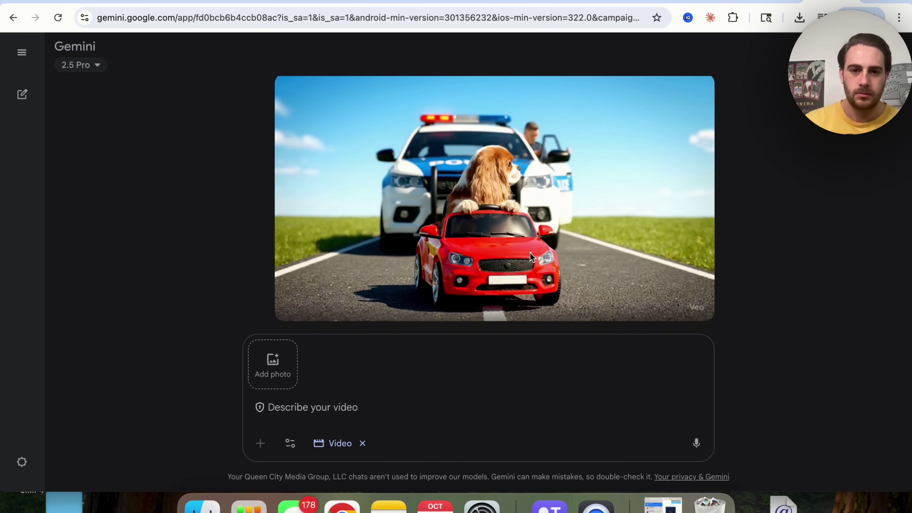
{"action": "left_click", "coordinate": [455, 237]}
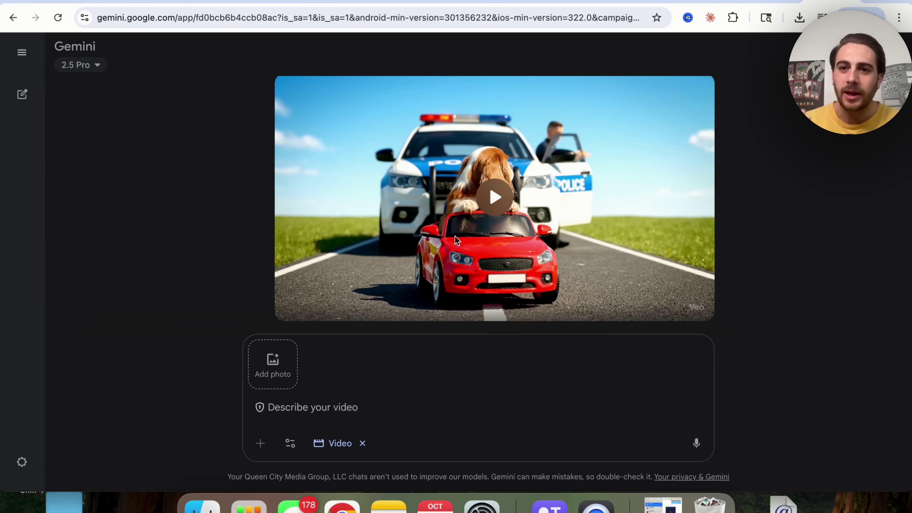
Glance at Sora's police-officer draft, then return to Gemini's Veo cavalier clip
{"action": "left_click", "coordinate": [702, 2]}
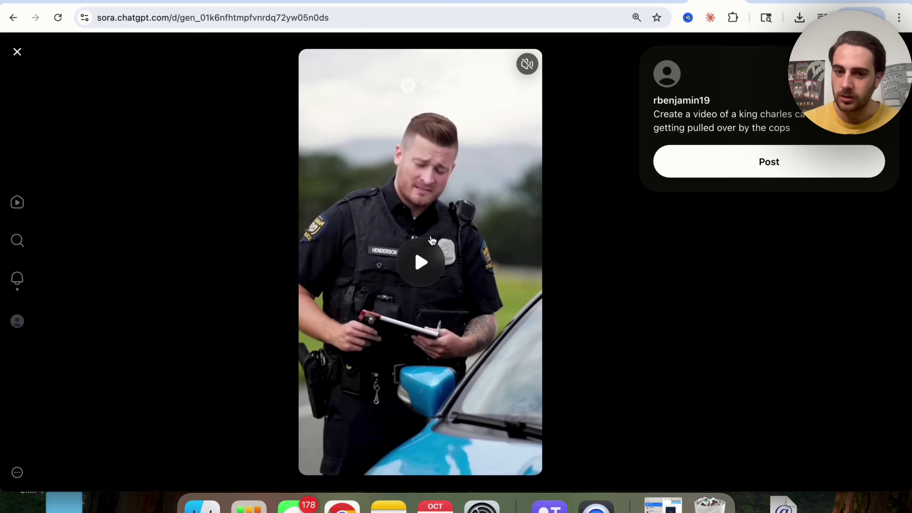
{"action": "left_click", "coordinate": [796, 3]}
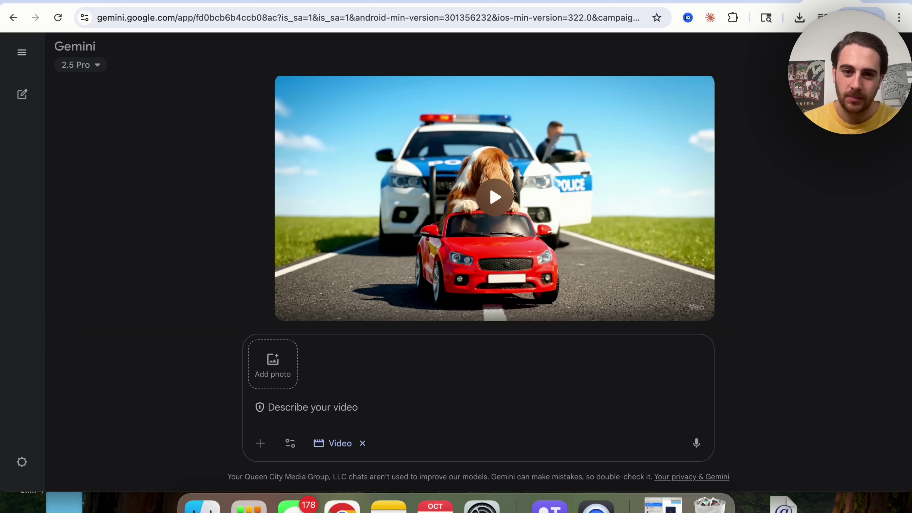